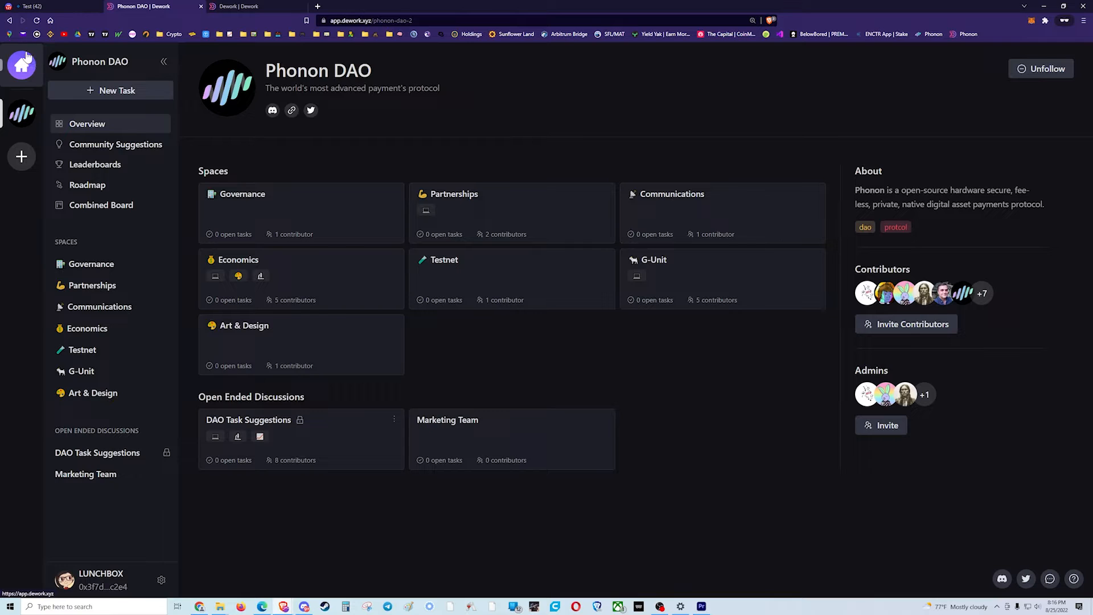
Step: Look over the Discover page and the notifications inbox in the home area, and return to the Phonon DAO overview
left_click(25, 68)
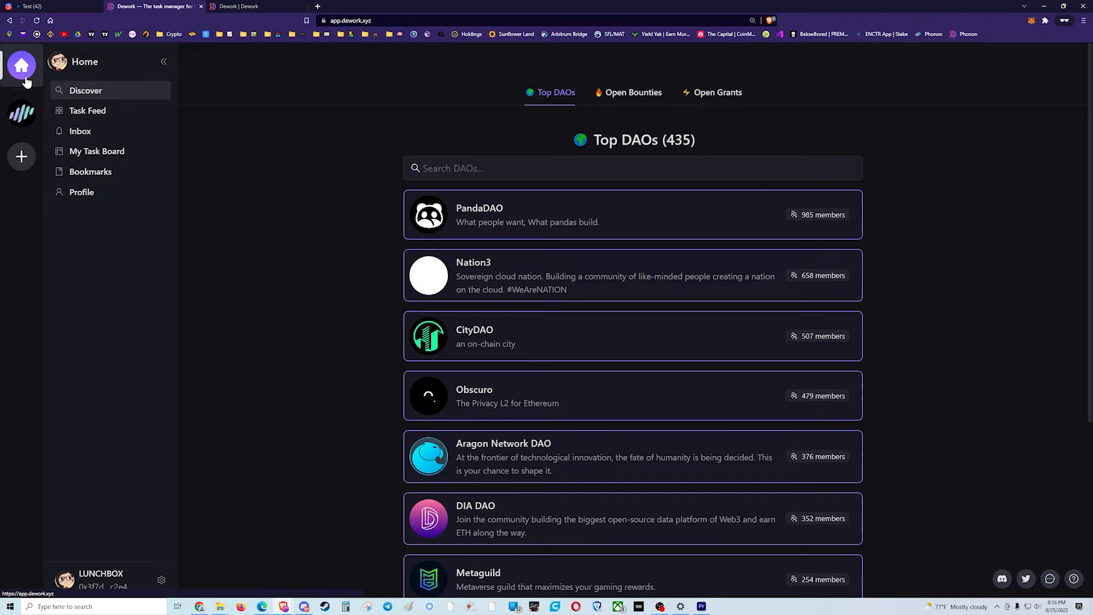
left_click(80, 131)
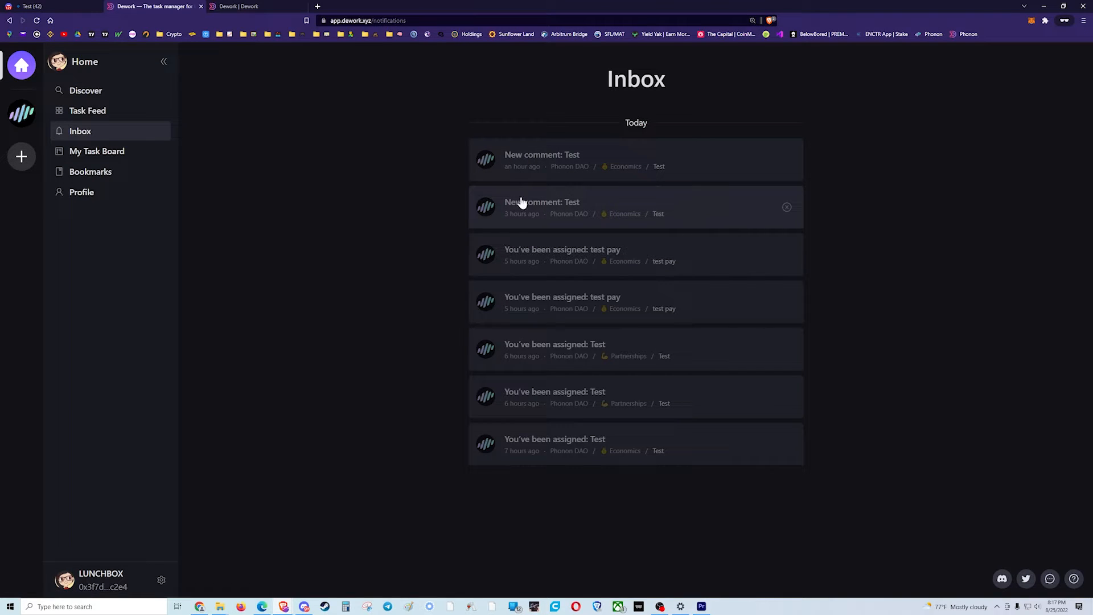
left_click(23, 114)
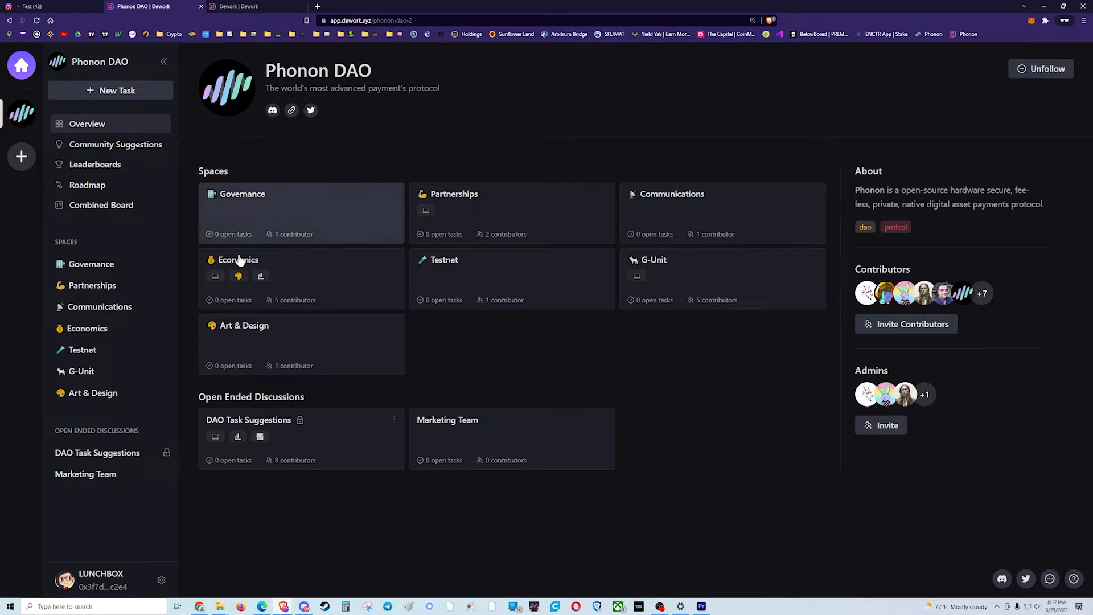
Step: View the Economics space's overview and task board, and compare them with the DAO's combined board
left_click(327, 275)
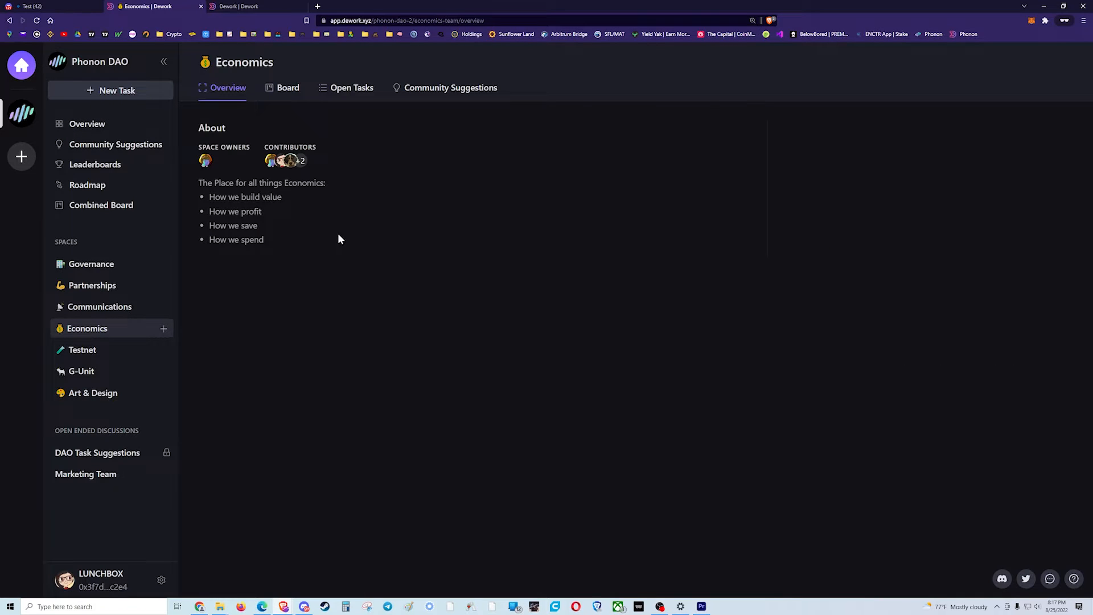
left_click(283, 91)
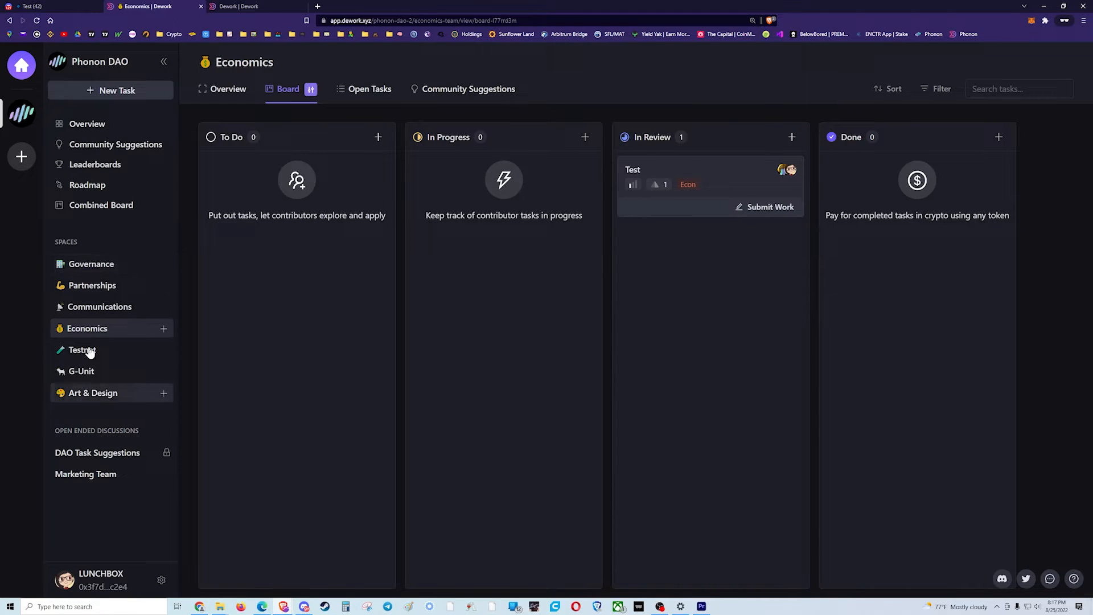
left_click(105, 210)
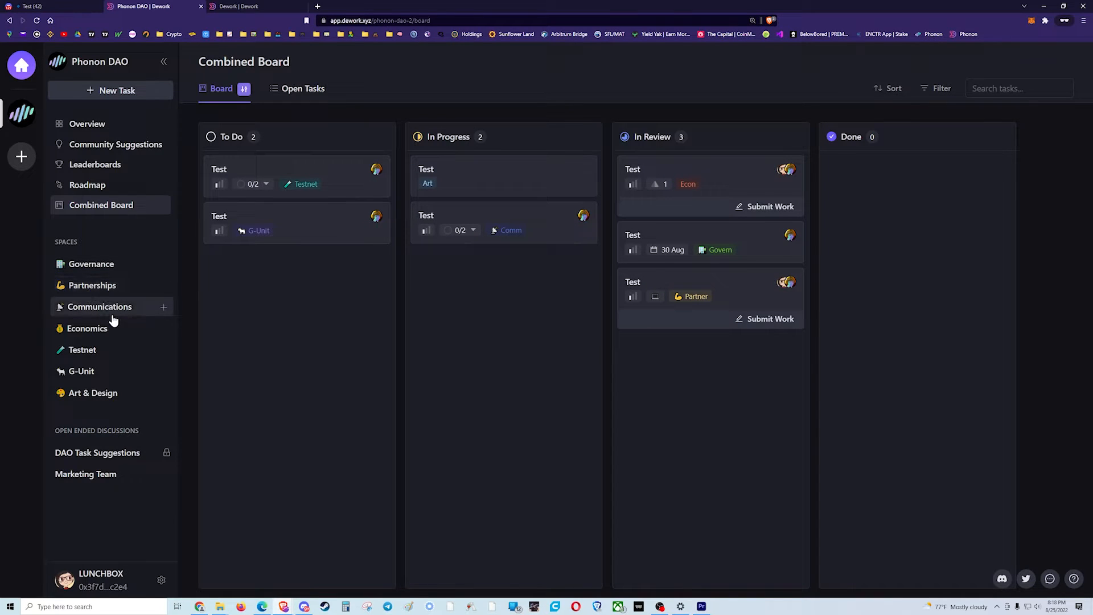
Step: Start a new To Do task on the Economics space's board, named "Create a Plan for Treasury DAO Holdings"
left_click(95, 334)
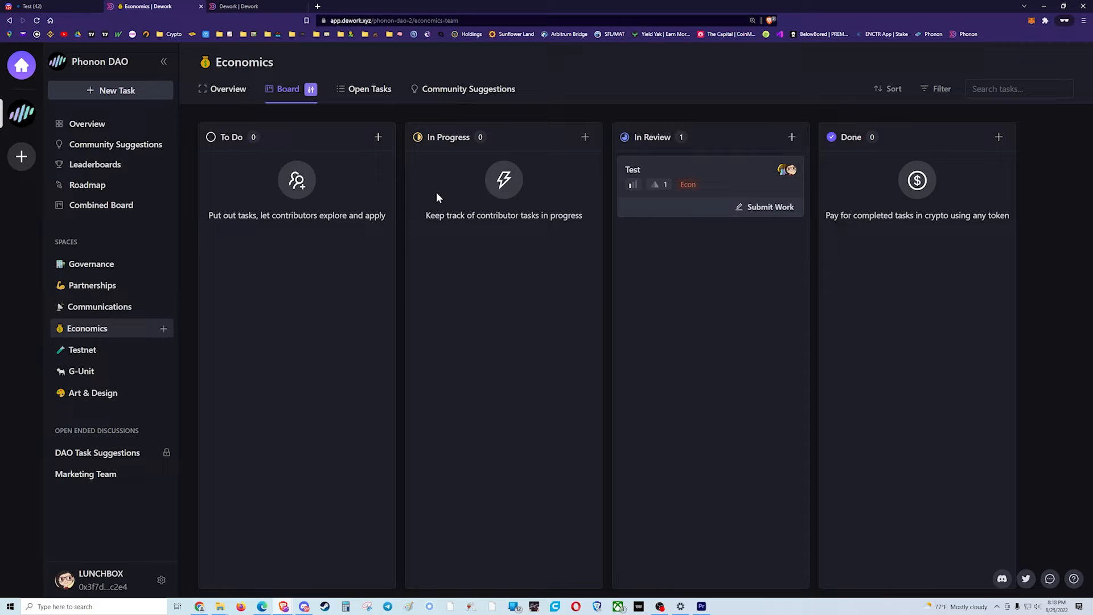
left_click(378, 138)
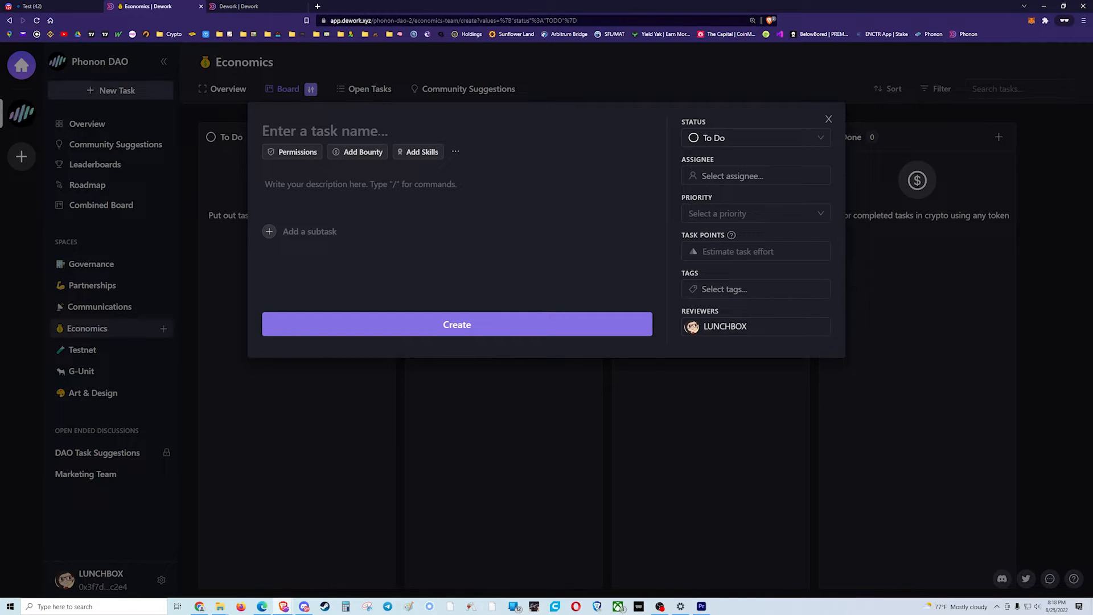
type("Creat")
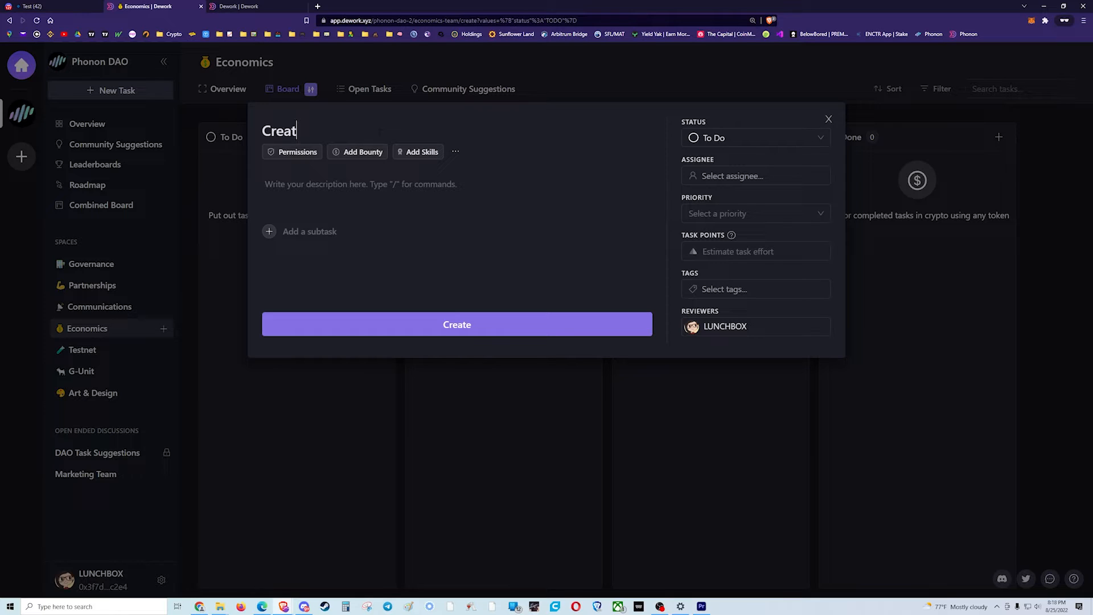
type("e a Plan for Treasury DAO Holdings")
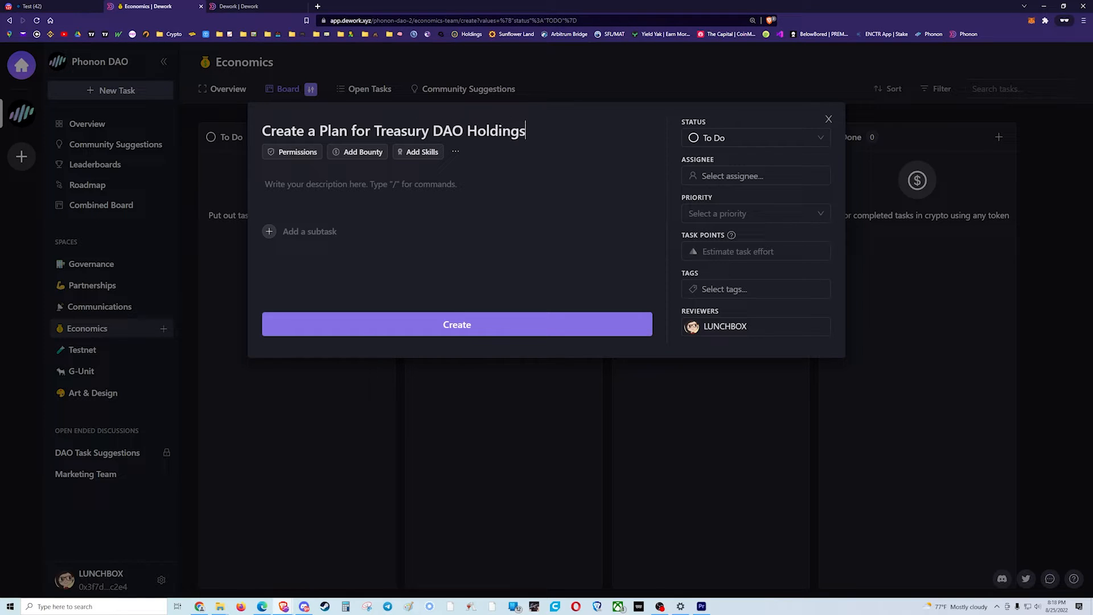
Step: Set the task permissions to Assign someone and choose the first two listed members as assignees
left_click(299, 151)
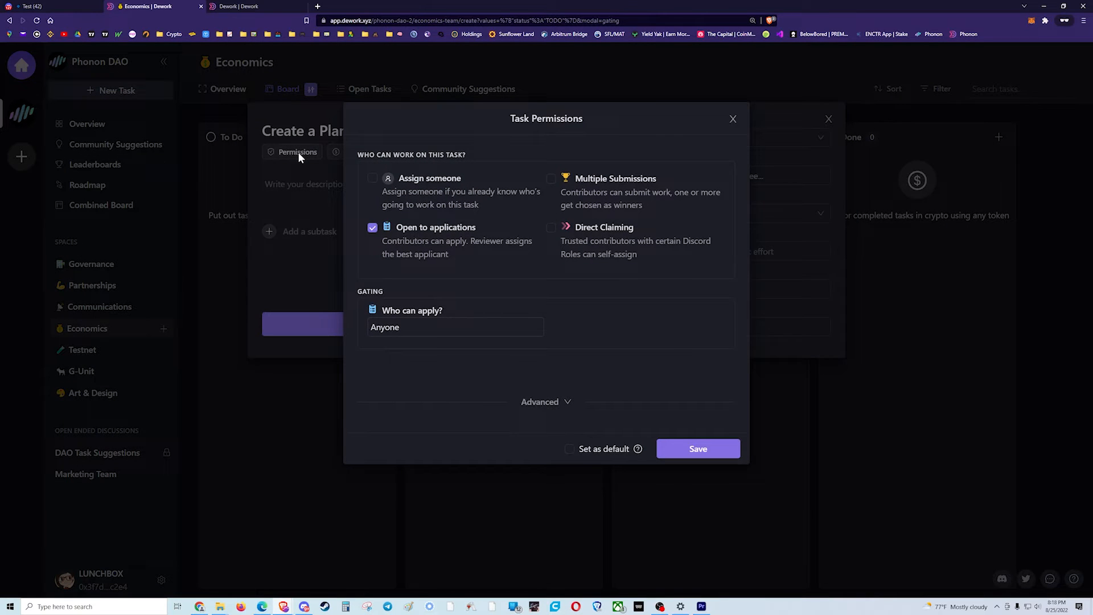
left_click(372, 179)
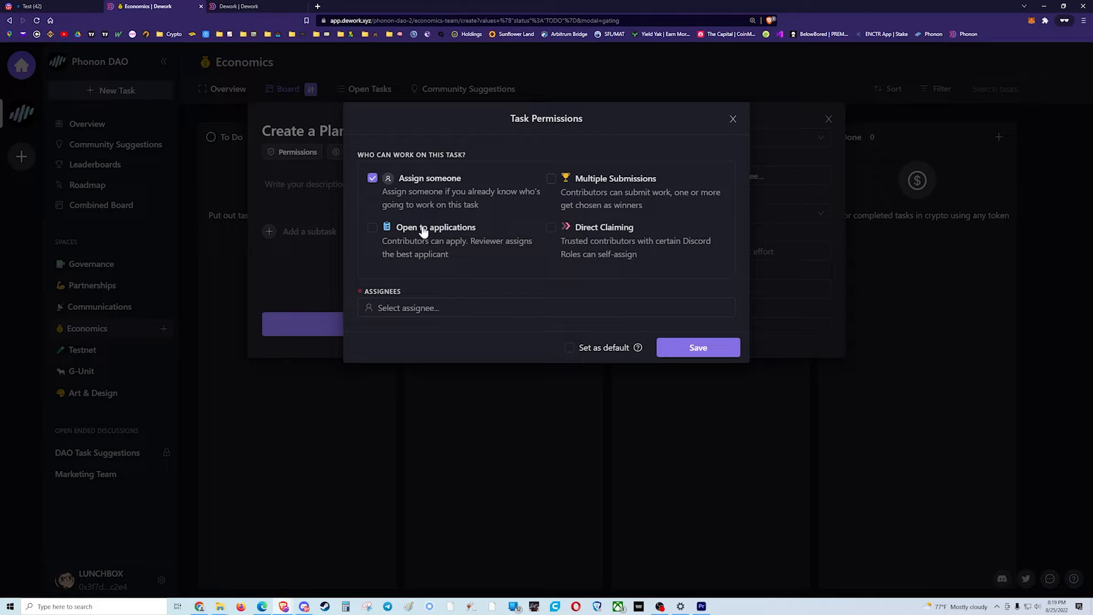
left_click(443, 307)
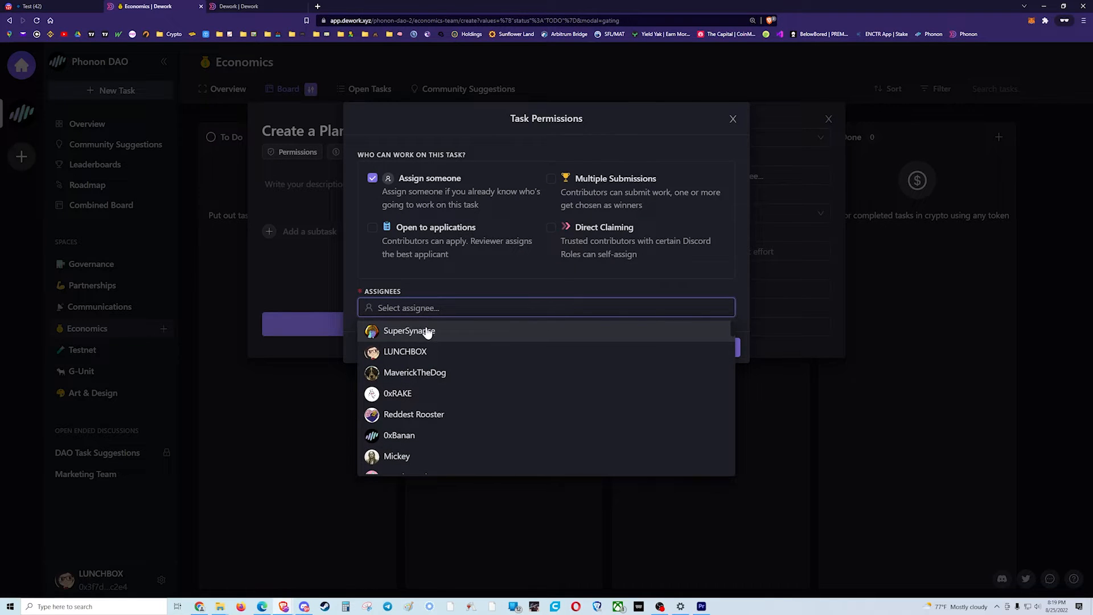
left_click(415, 332)
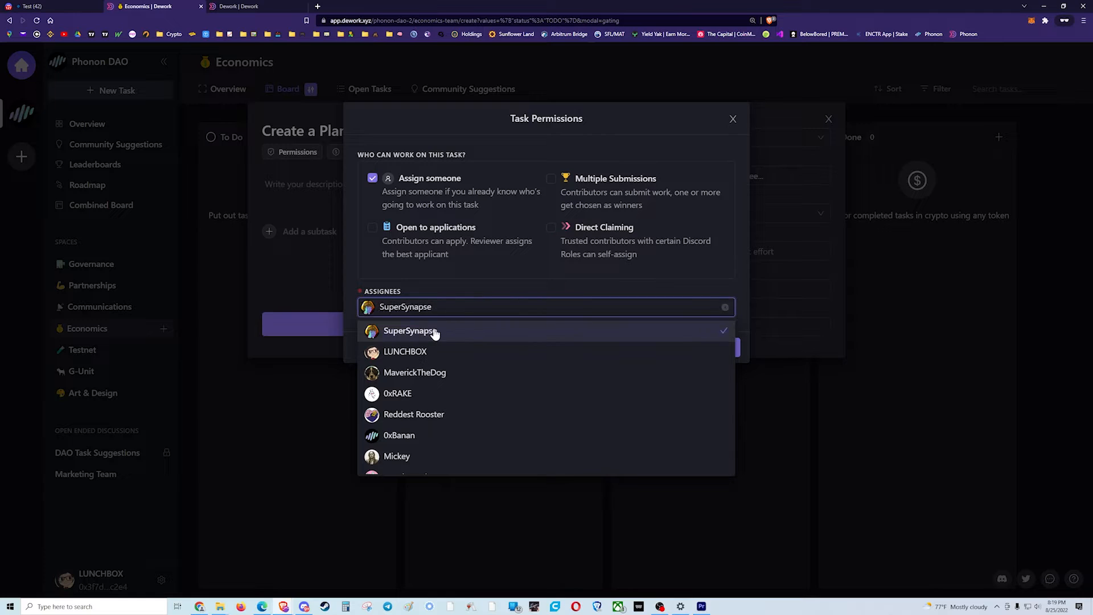
left_click(411, 352)
key("Escape")
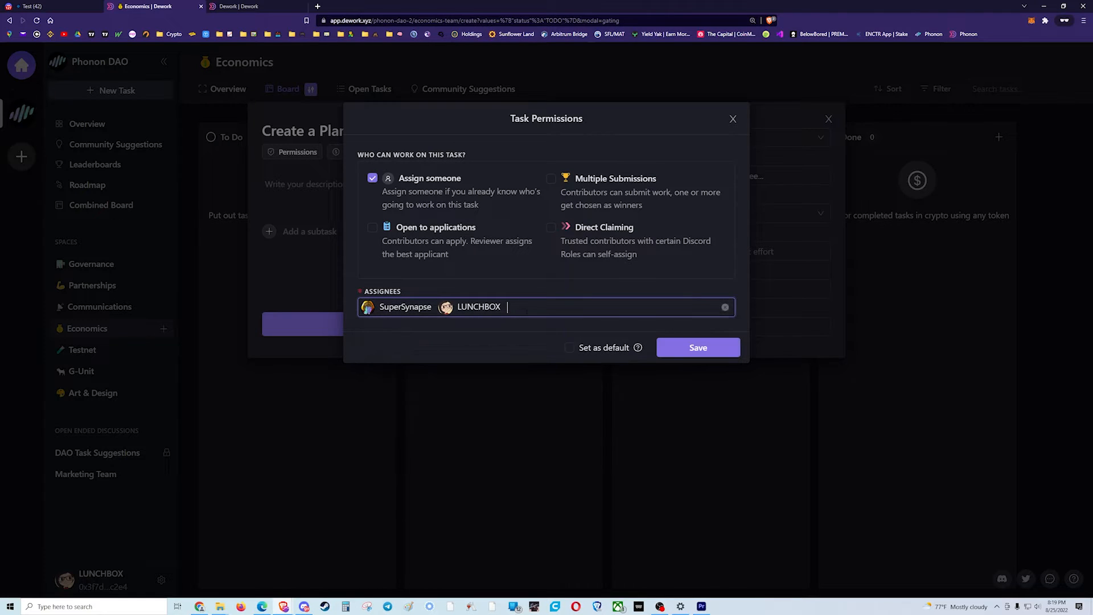
type("mav")
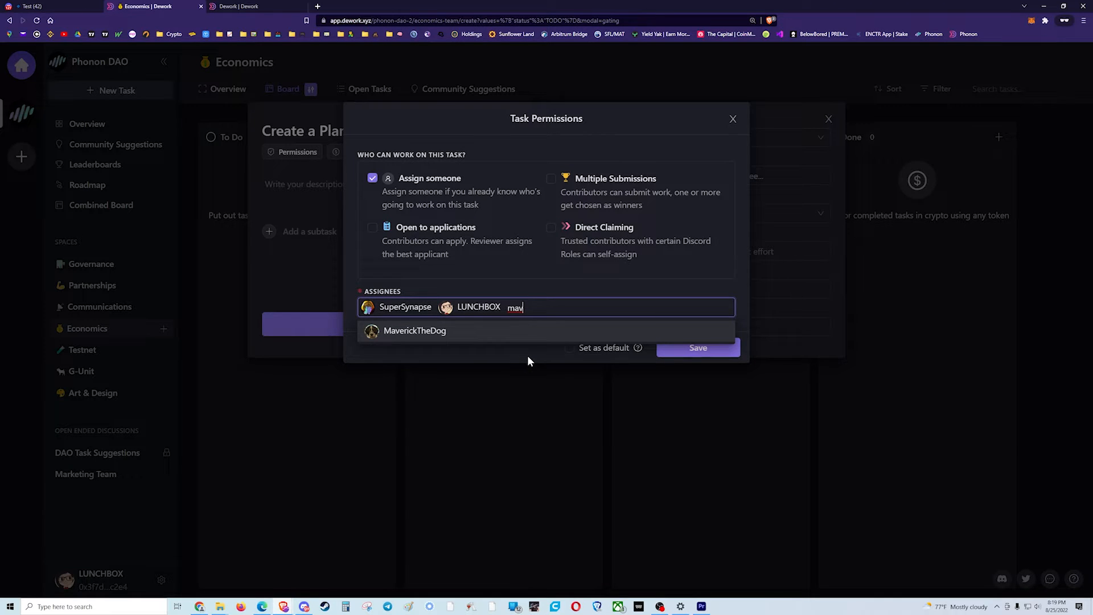
key("BackSpace")
key("BackSpace")
key("BackSpace")
key("BackSpace")
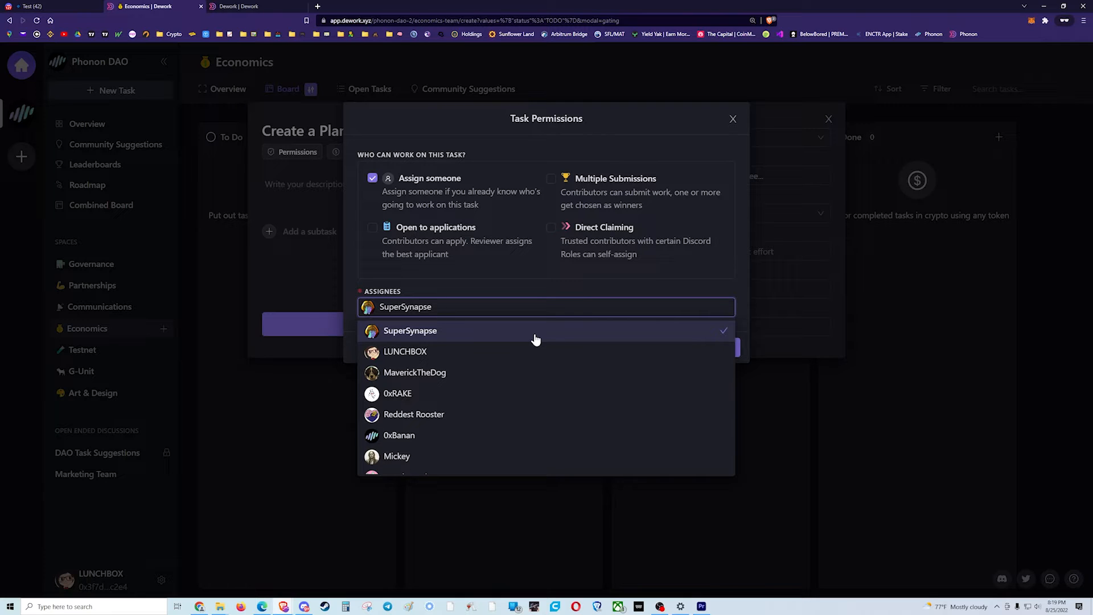
Step: Add the second listed member as an assignee again and save the task permissions
left_click(483, 354)
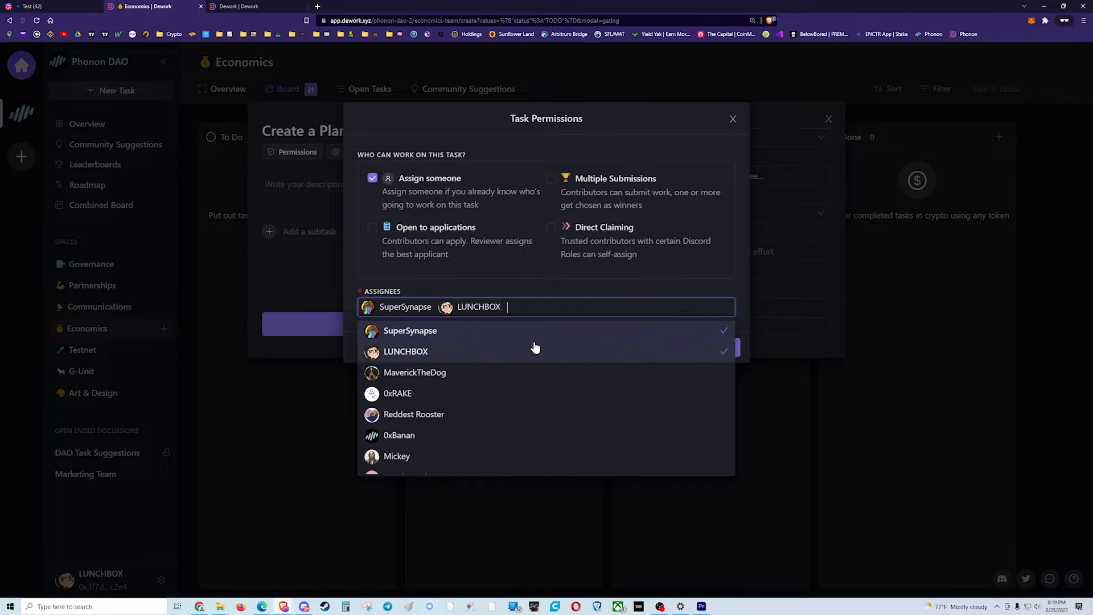
left_click(692, 274)
left_click(701, 349)
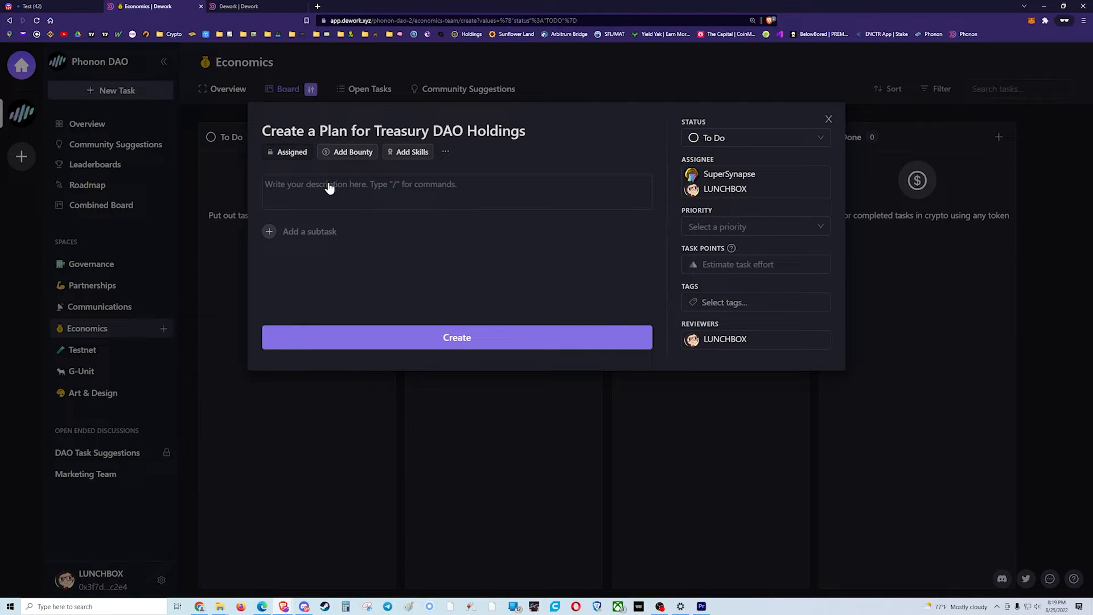
Step: Add a bounty of 100 in the PHONON (Ethereum Mainnet) token to the task
left_click(368, 152)
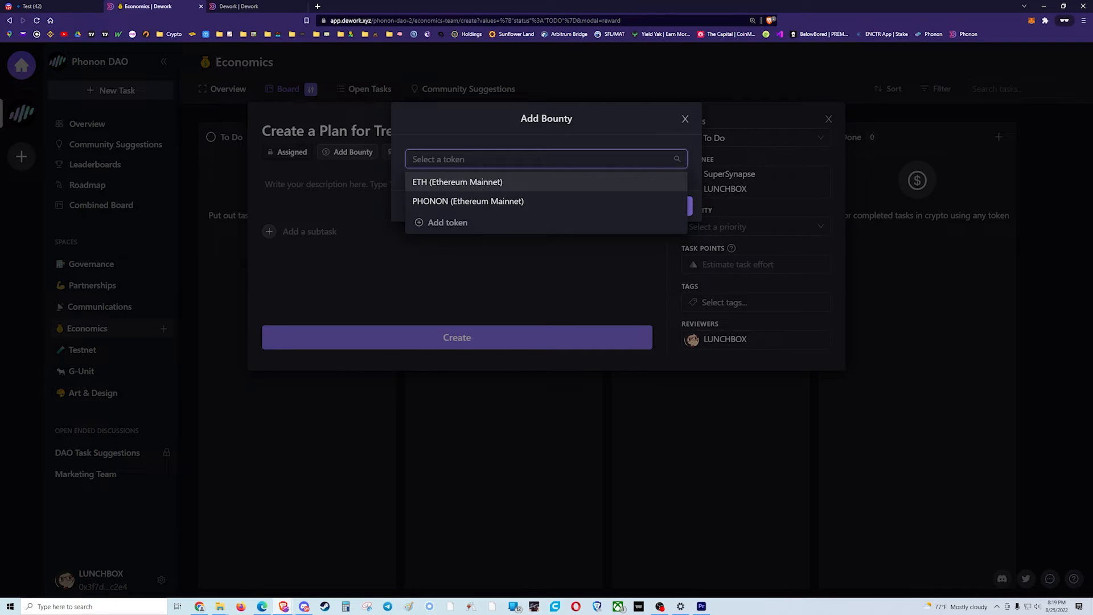
left_click(500, 201)
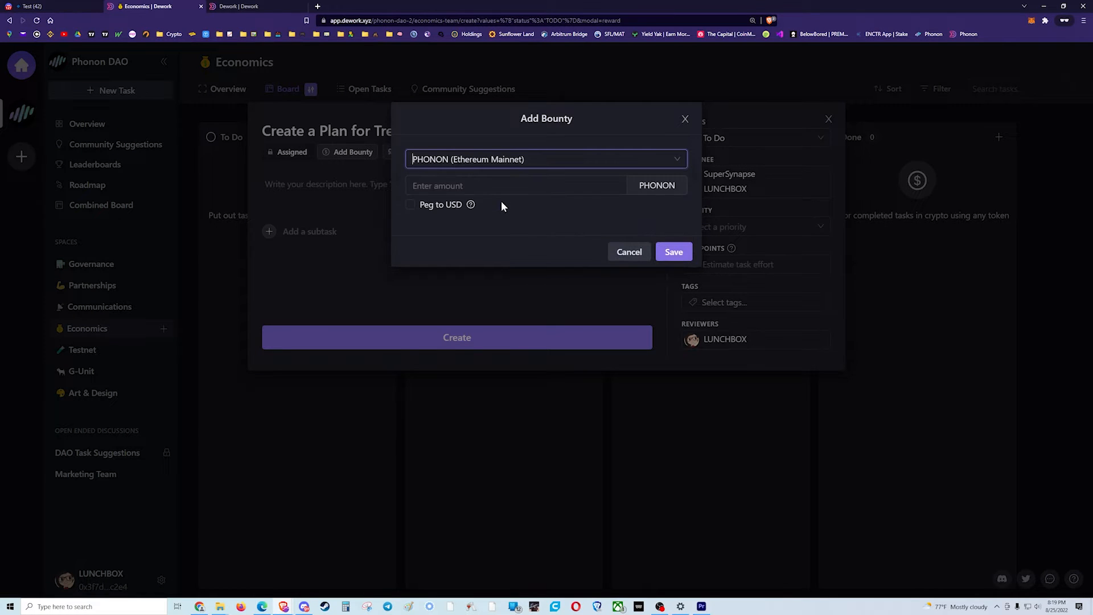
left_click(510, 192)
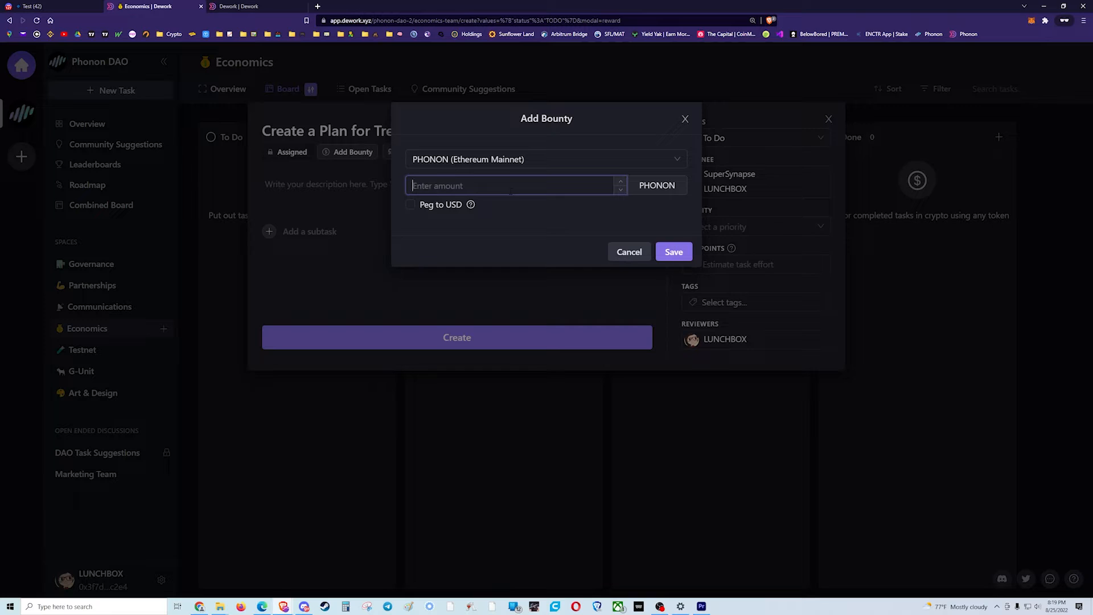
type("100")
left_click(535, 214)
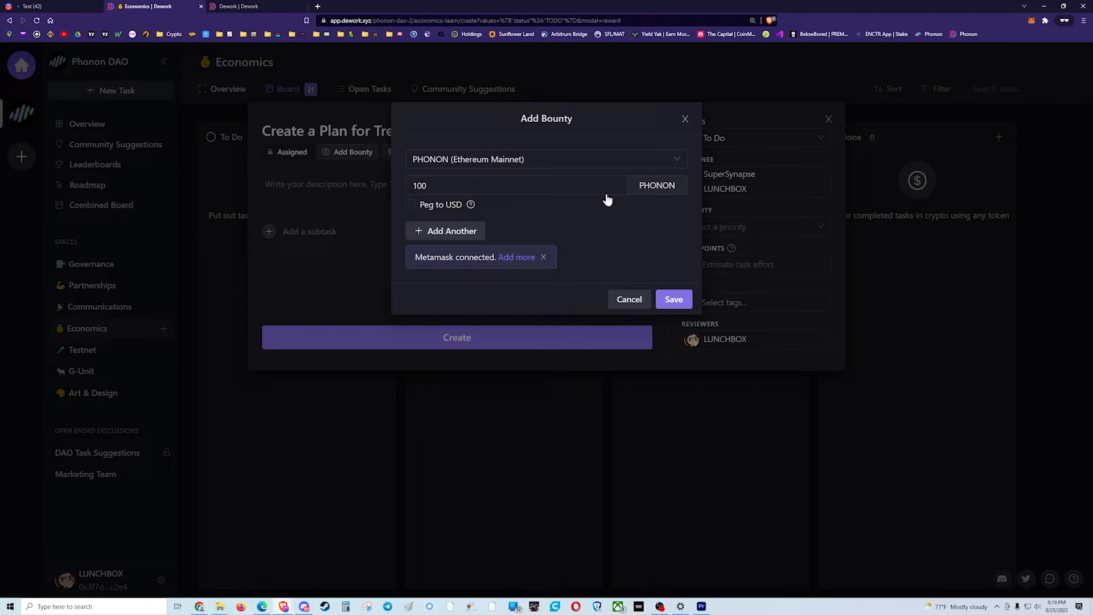
Step: Try pegging the bounty amount to USD, turn the peg off again and save the bounty
left_click(411, 205)
left_click_drag(430, 186, 407, 185)
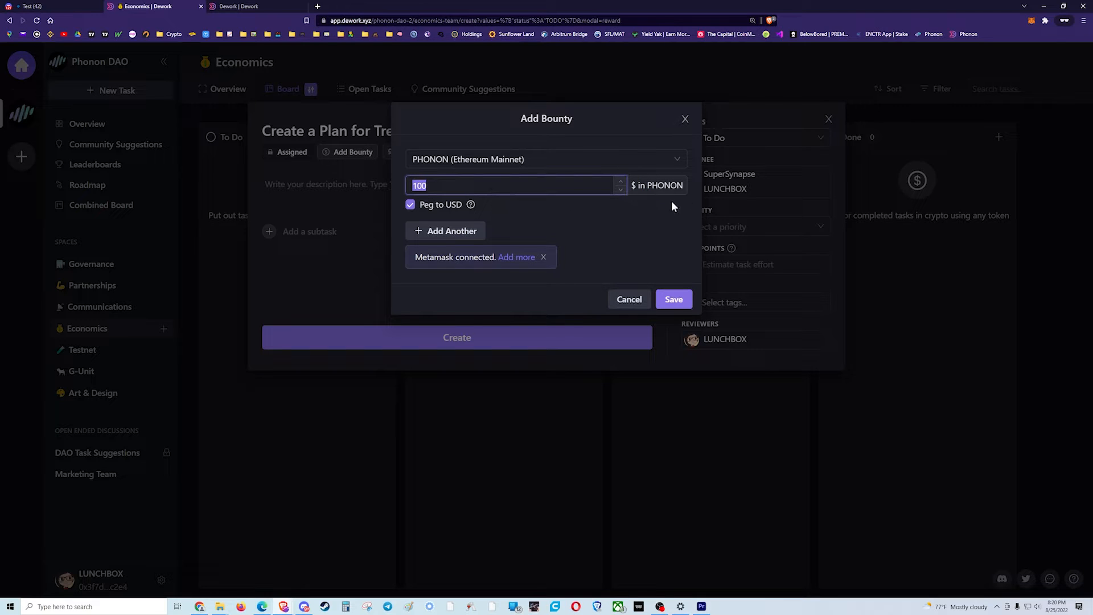
left_click(409, 207)
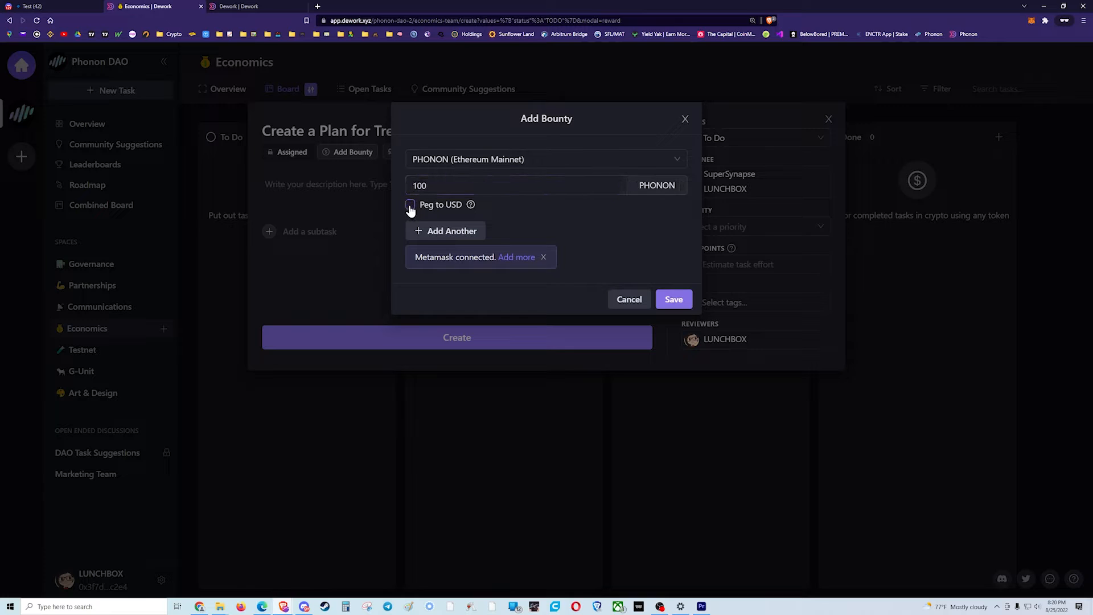
left_click(685, 300)
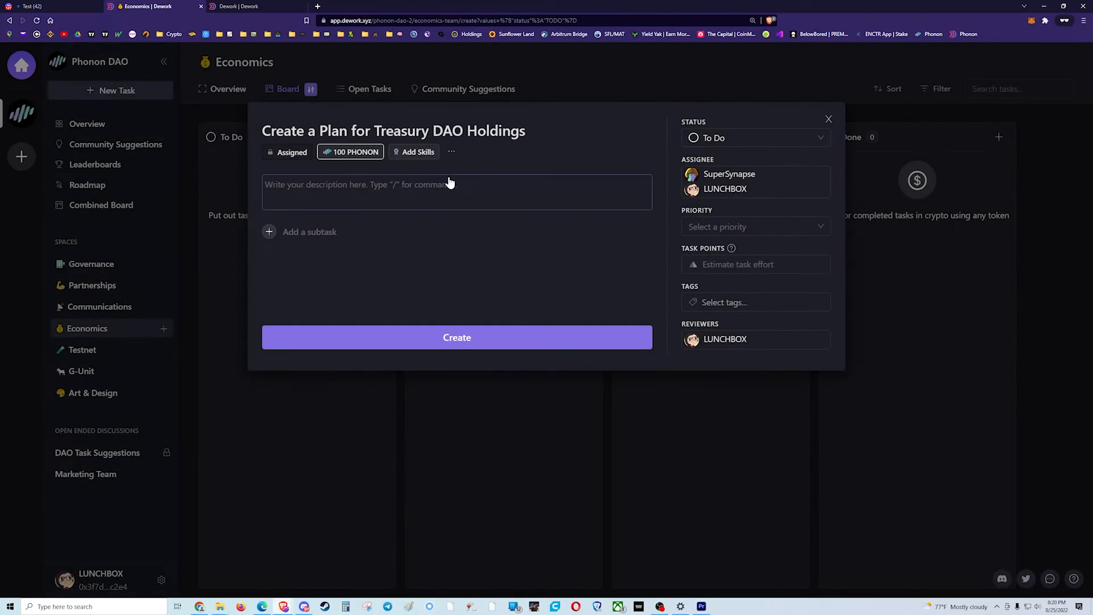
Step: Add the Development skill to the task and begin its description with "How to diversify the DOA's treasury holding"
left_click(421, 153)
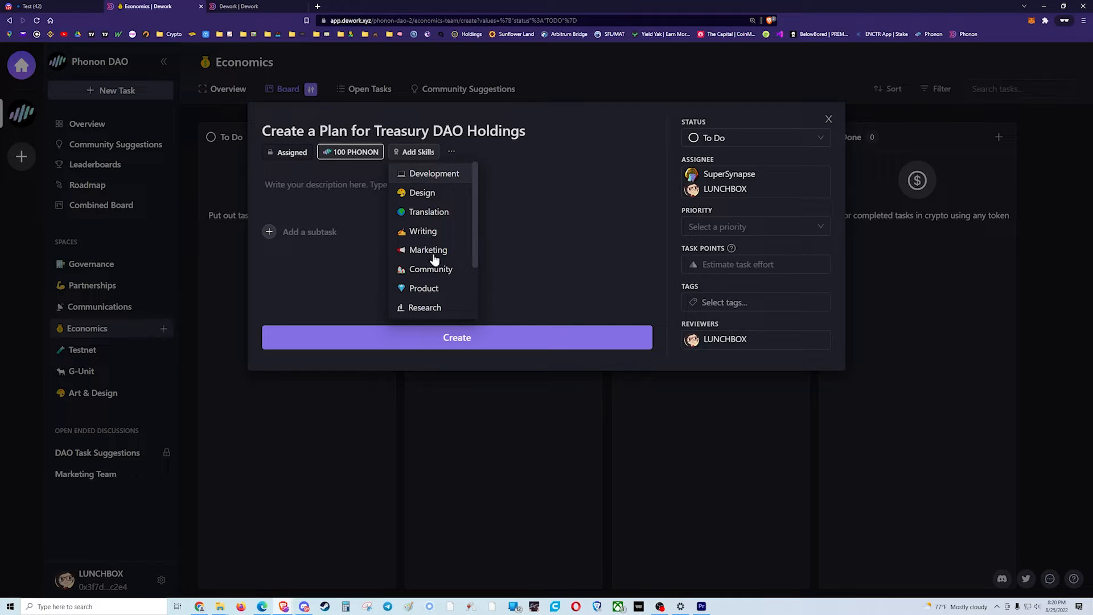
left_click(443, 179)
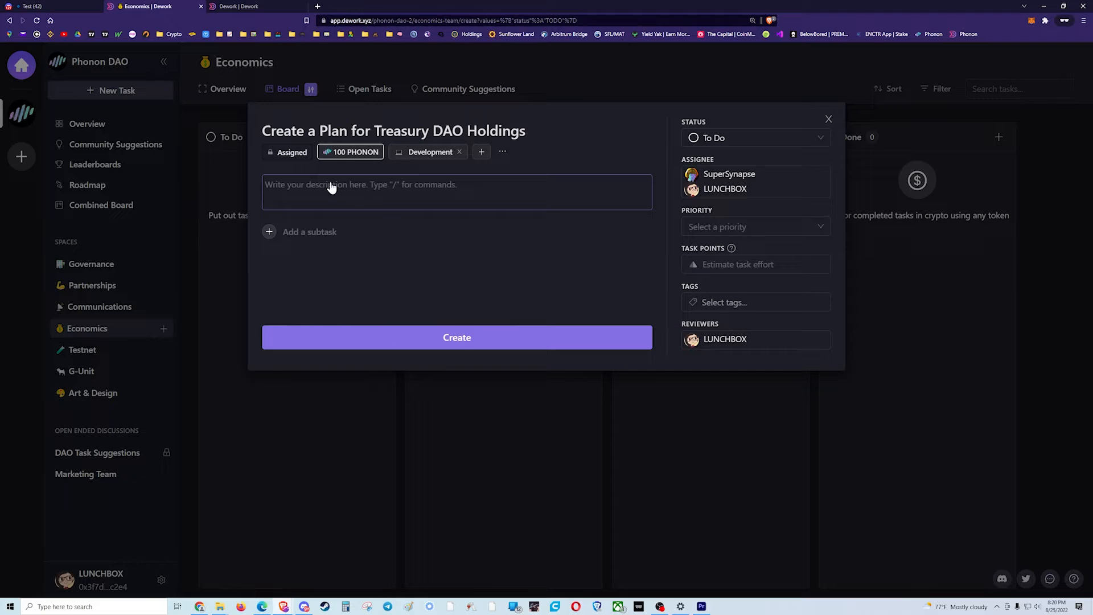
left_click(366, 188)
type("How to diversify the DOA's treasury holding")
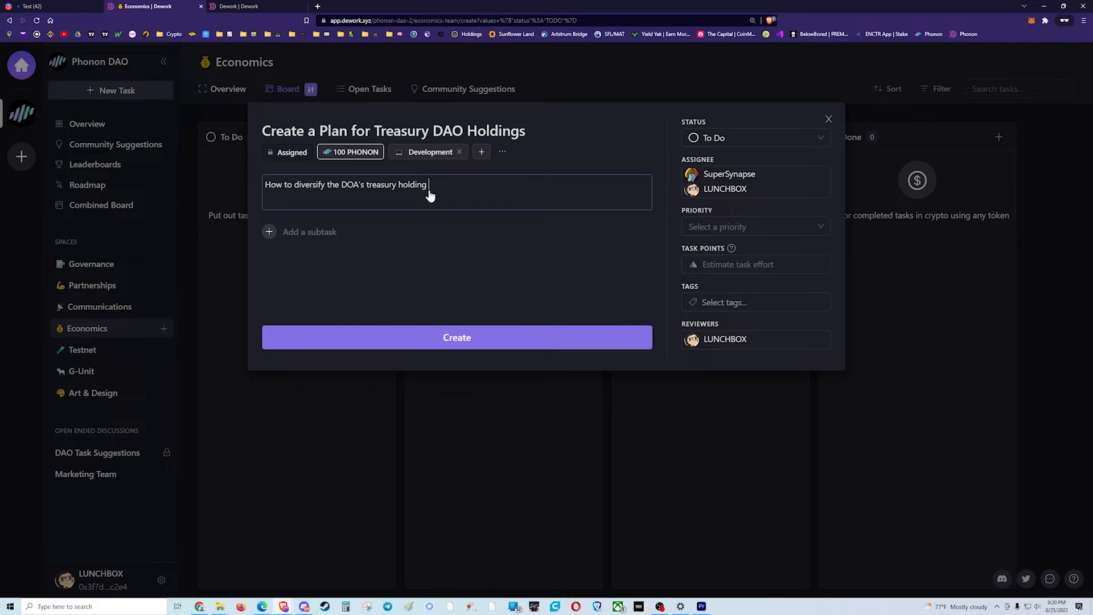
Step: Add a separate description line: "Deliver: Document with a plan on how our stables and other coins are held in the treasury."
key("Return")
type("D")
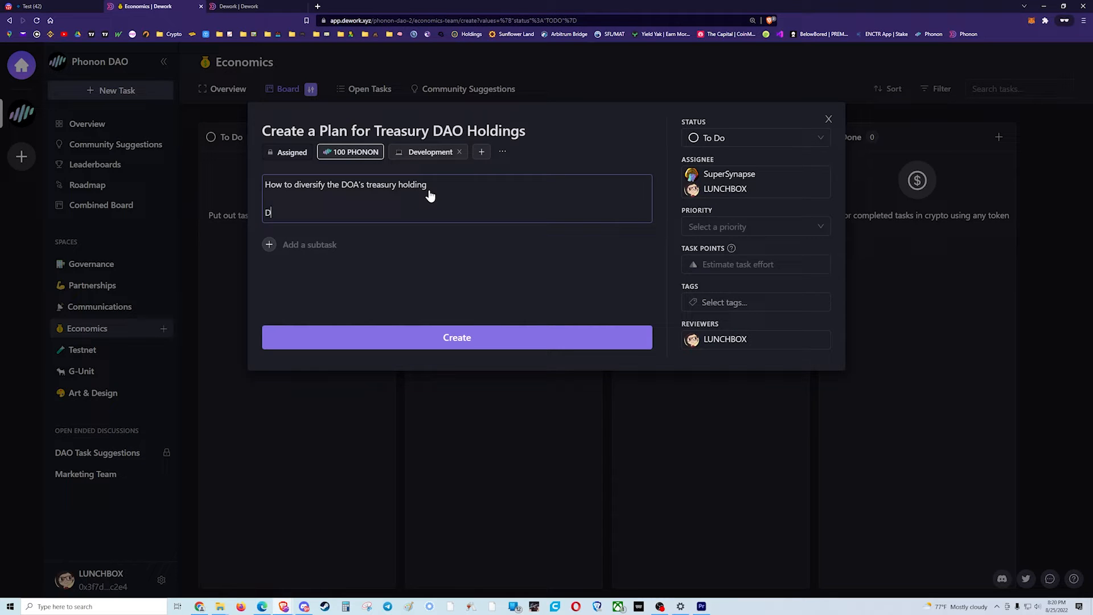
type("eliver: Document with a plan on how")
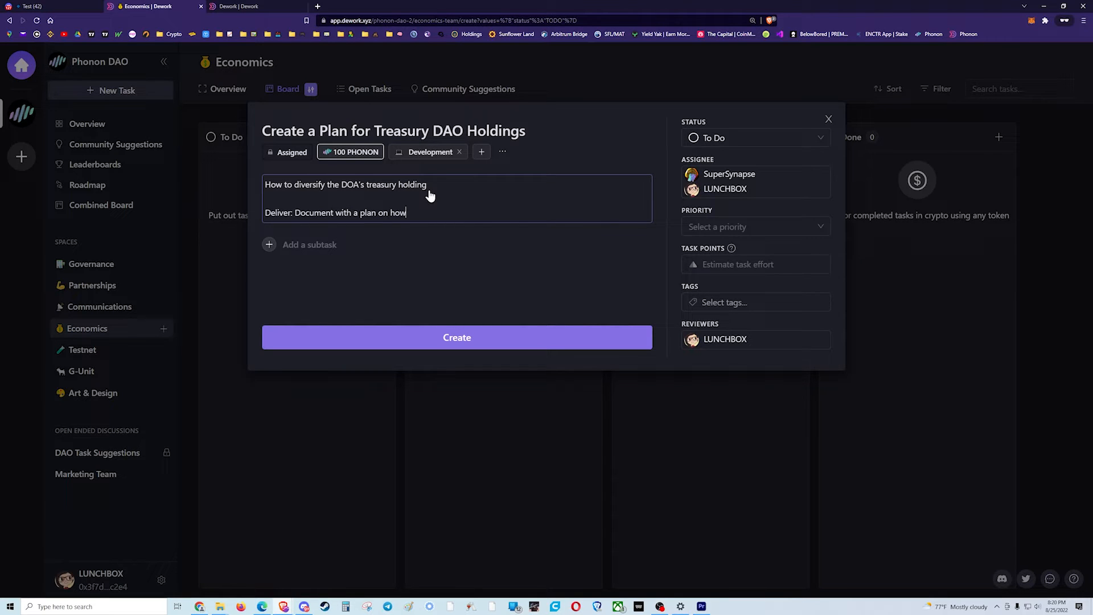
type(" our stables and other coins are held in the treasury.")
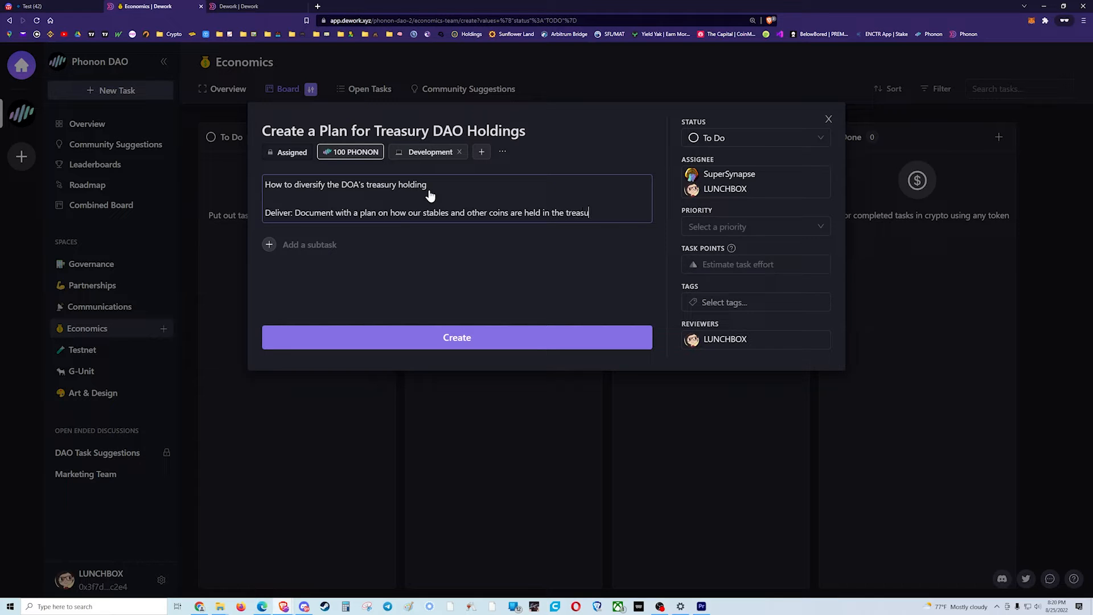
key("Return")
key("Return")
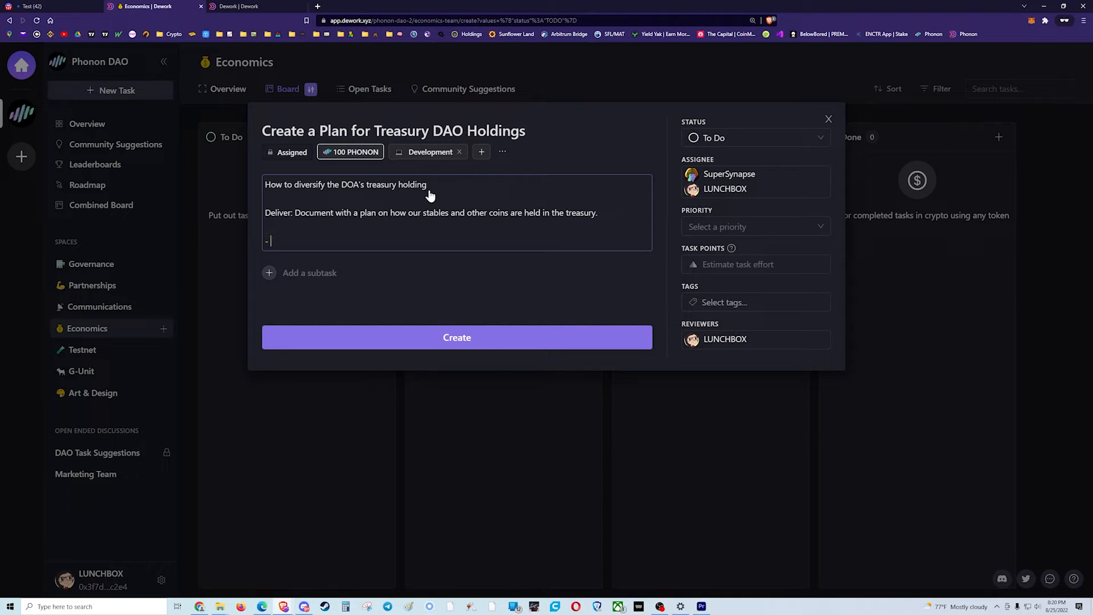
key("BackSpace")
key("BackSpace")
left_click(359, 228)
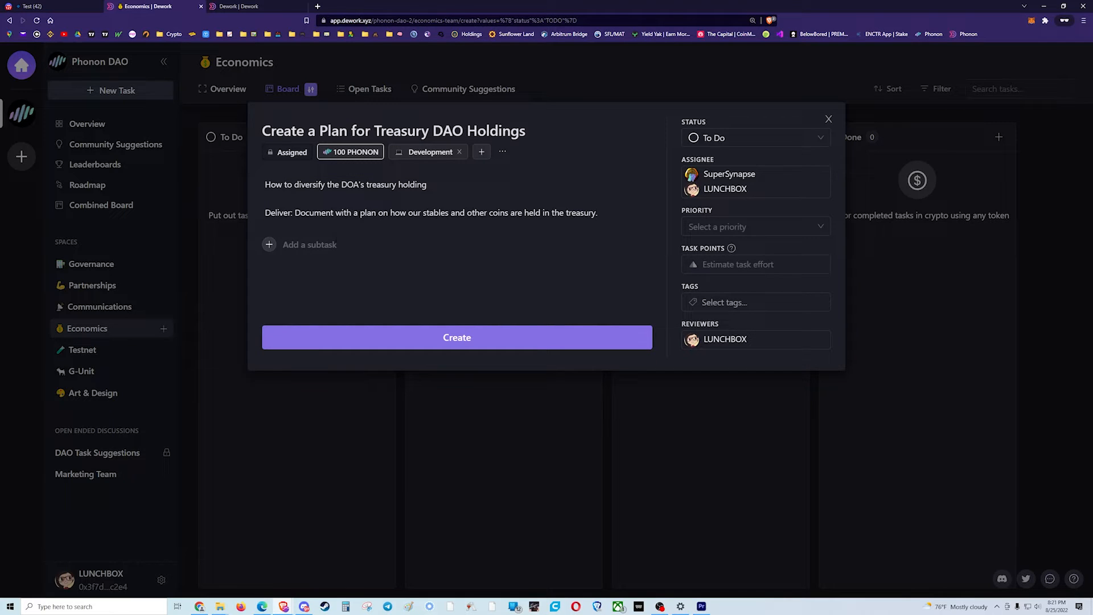
left_click(273, 214)
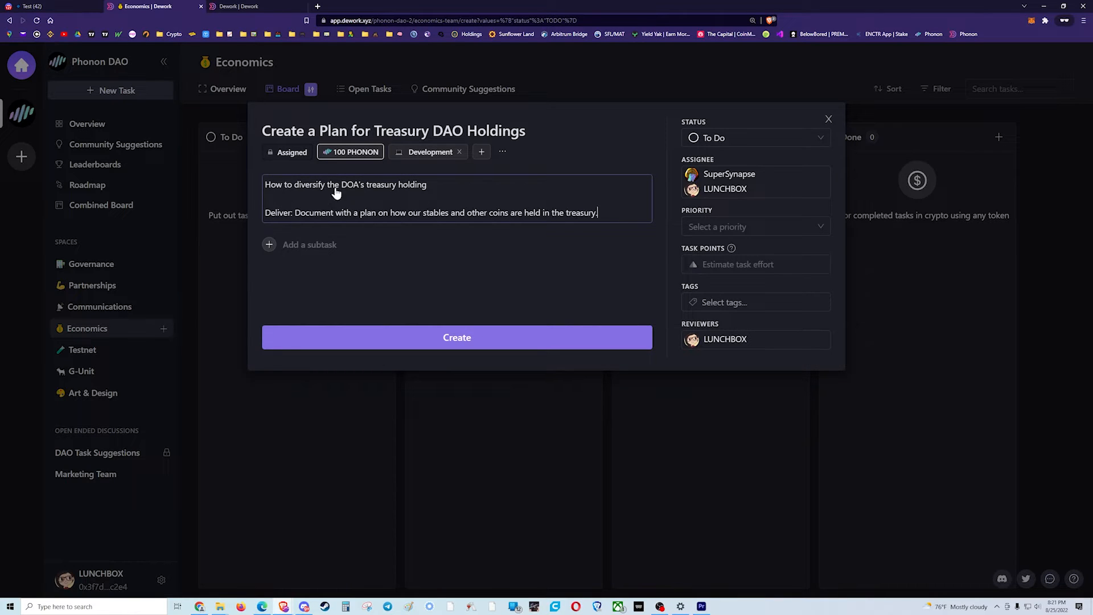
Step: Add a subtask titled "Research Defi" with the description "Look into Defi Stable Farming" and save it
left_click(271, 246)
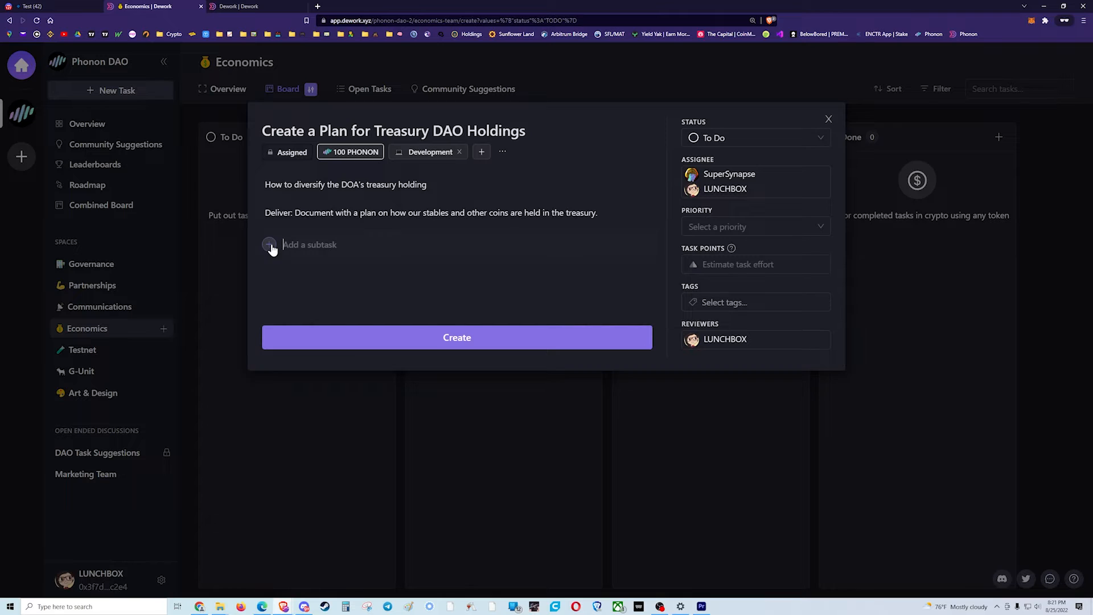
type("Research")
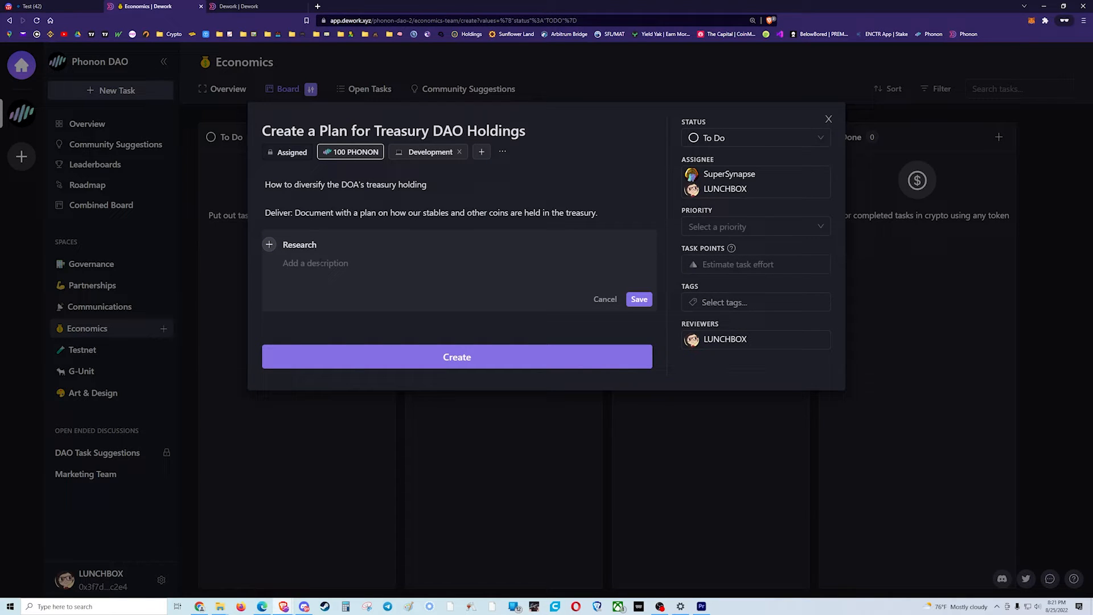
type(" Defi")
type("Look into ")
type("Defi Stable")
type(" Farming")
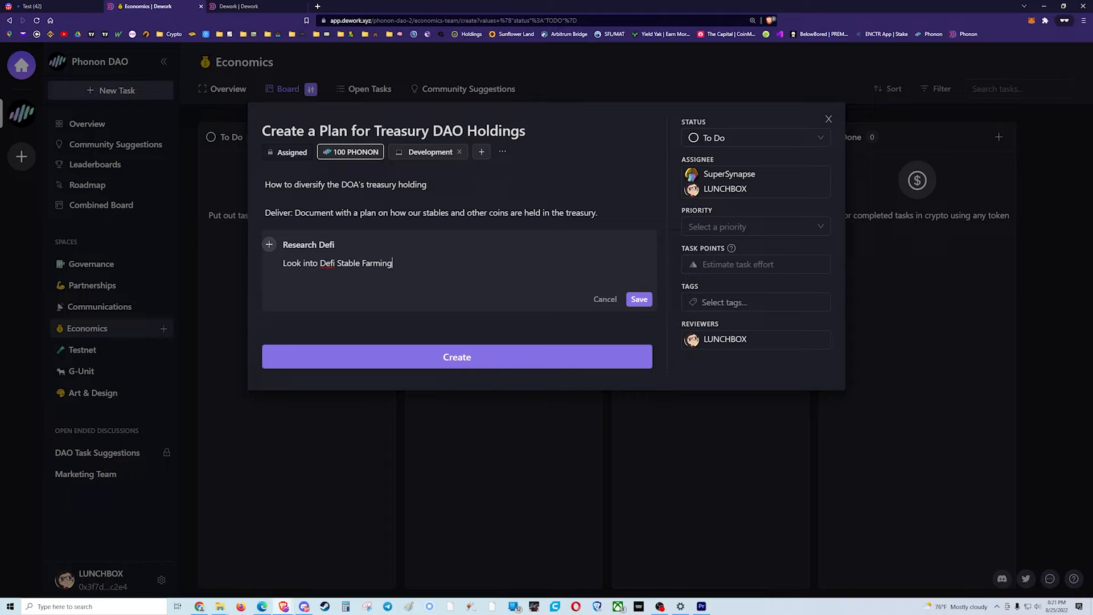
left_click(639, 299)
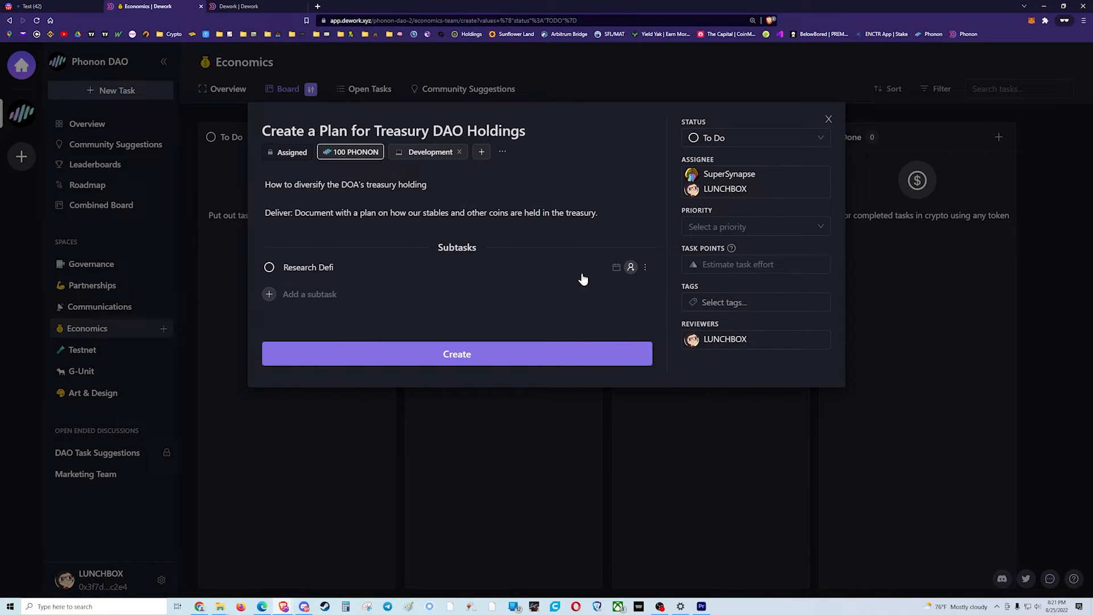
Step: Set the due date of the Research Defi subtask to 31 August 2022
left_click(631, 268)
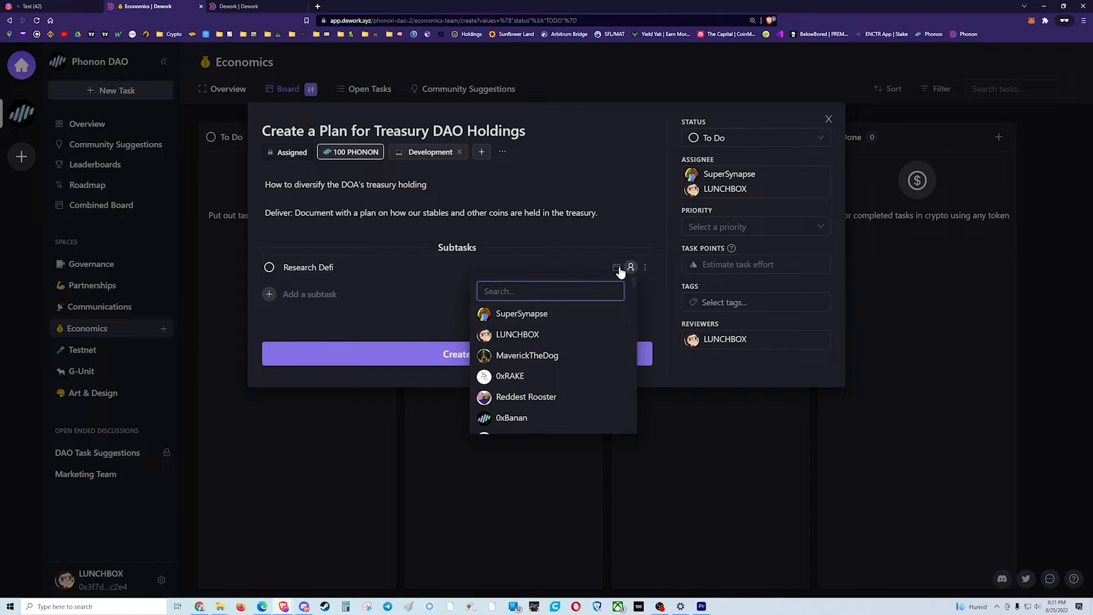
left_click(618, 268)
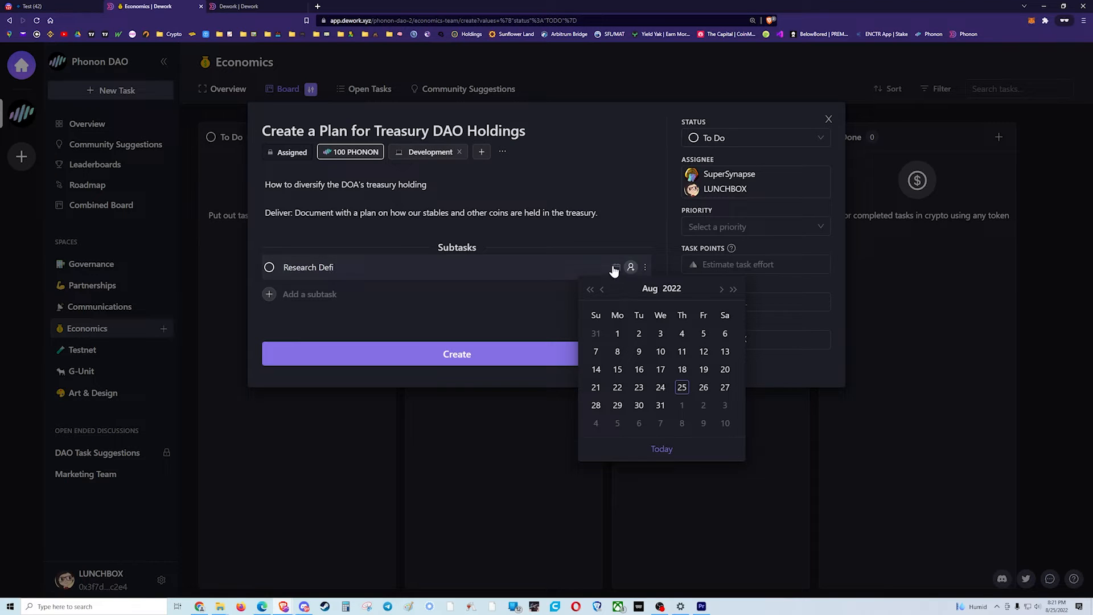
left_click(660, 406)
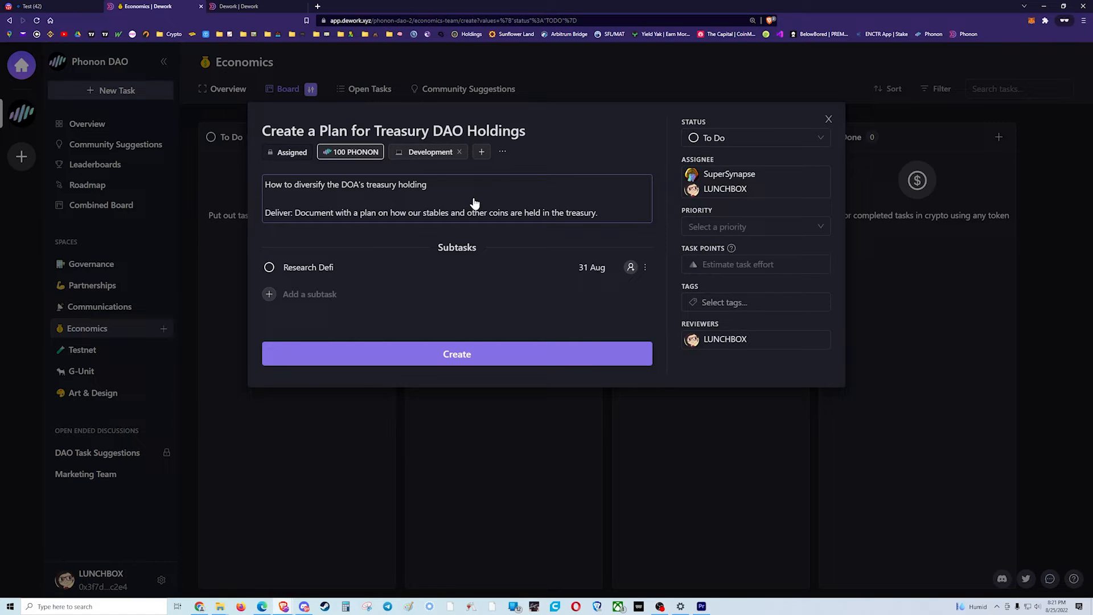
Step: Append the line "- Additional research in the pros and cons of different stable coins" to the end of the task description
left_click(615, 217)
key("Return")
type("- Addition")
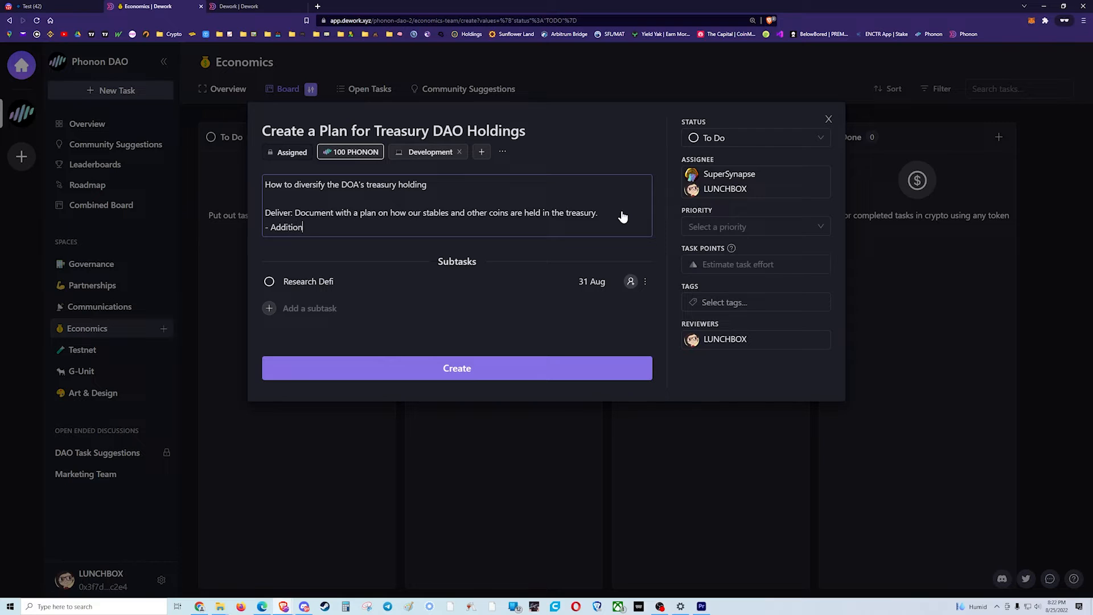
type("al research in the pros and ")
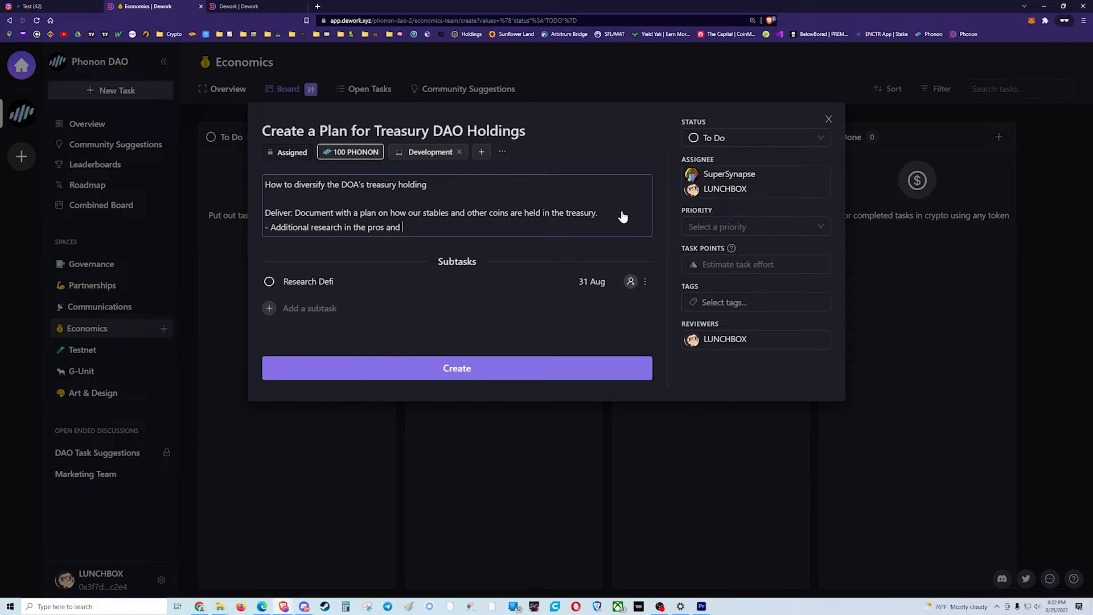
type("cons of different stable coins")
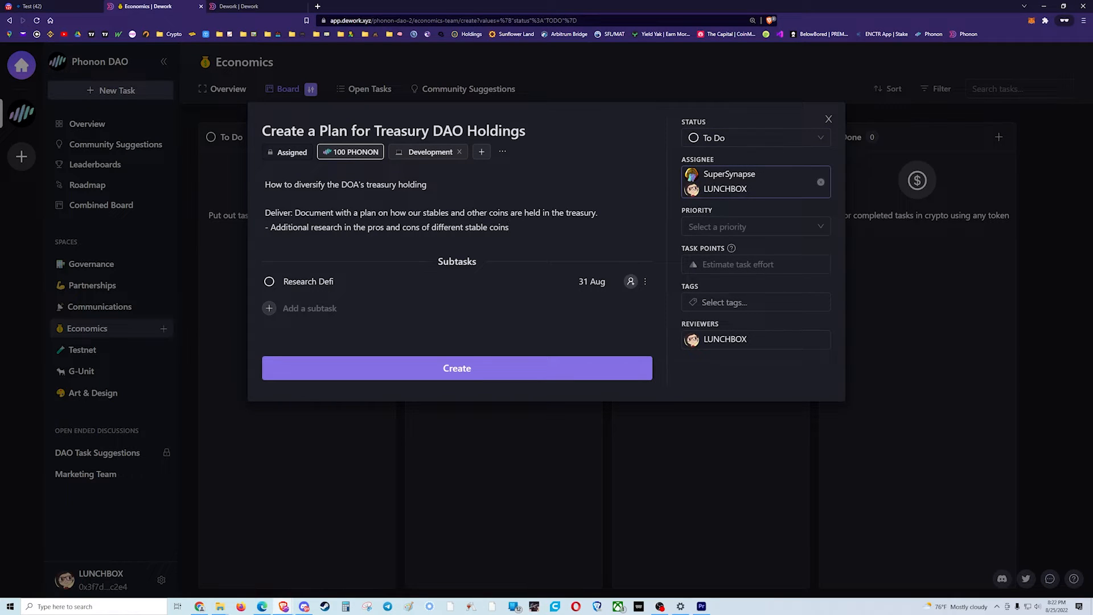
Step: Give the task High Priority and peg its PHONON bounty to USD
left_click(739, 228)
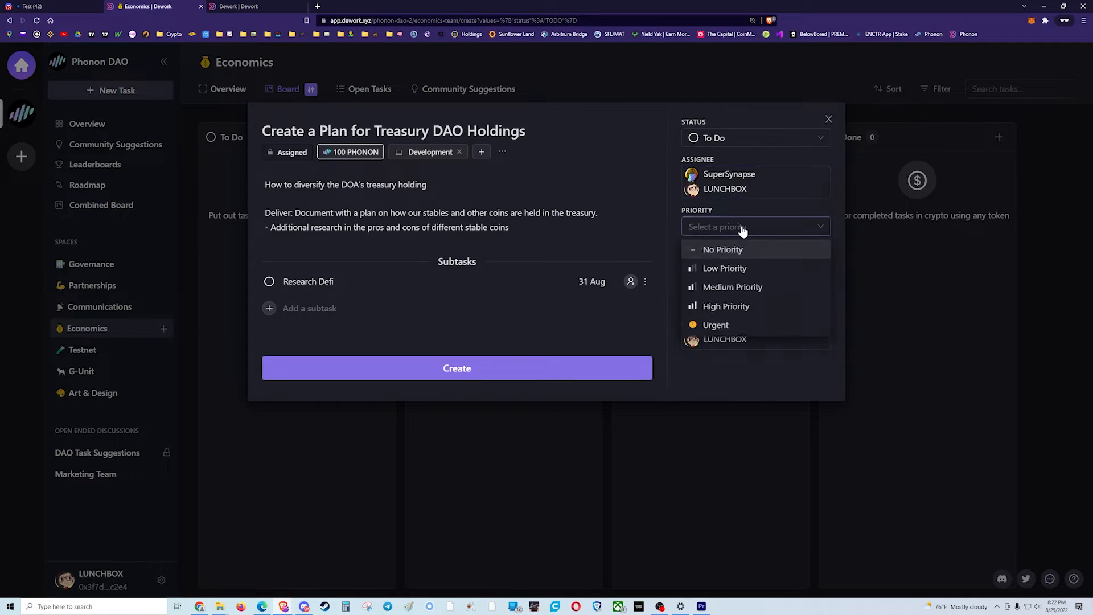
left_click(730, 309)
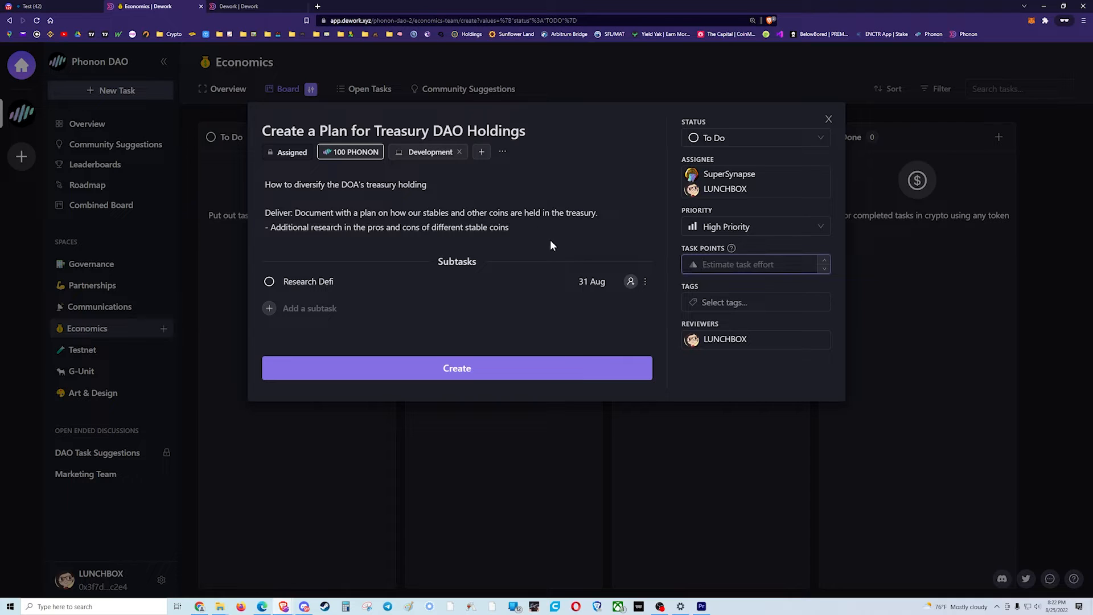
left_click(367, 153)
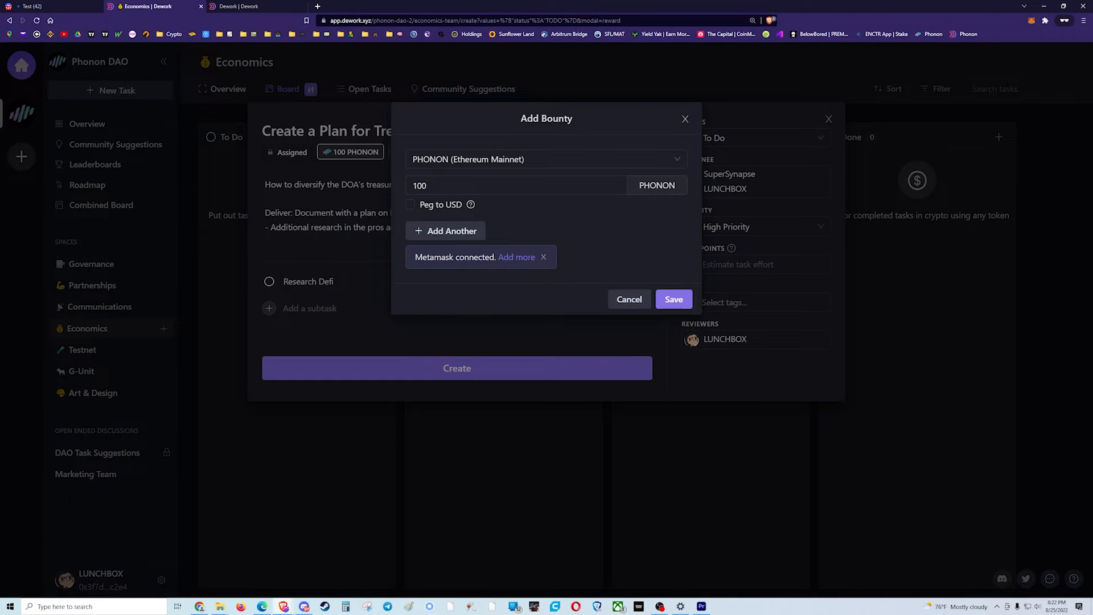
left_click(410, 204)
left_click(664, 296)
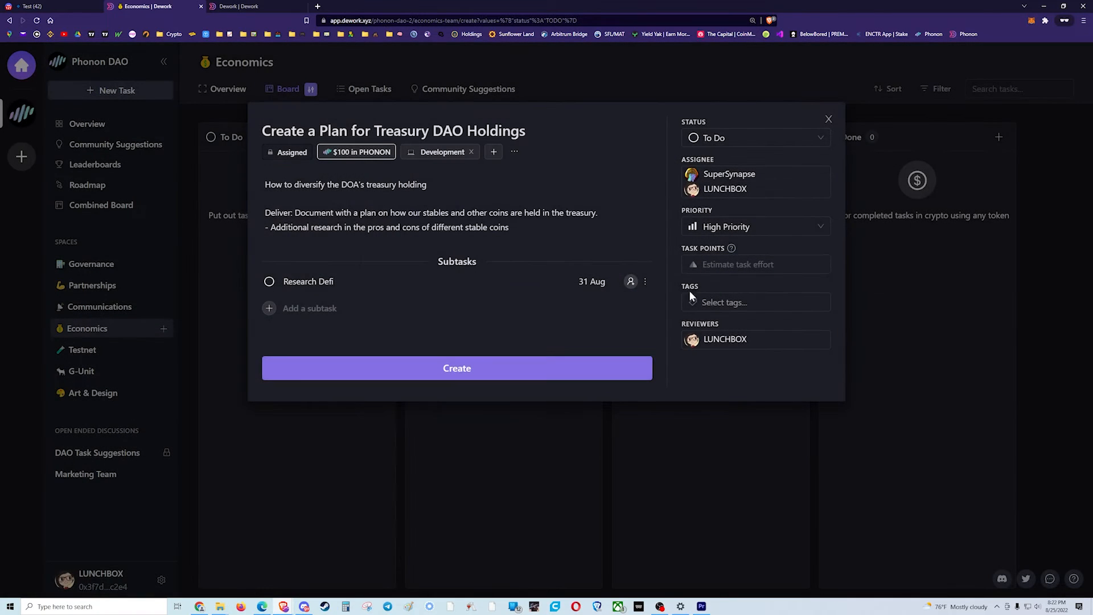
Step: Set the task points to 100 and tag the task with Econ
left_click(740, 264)
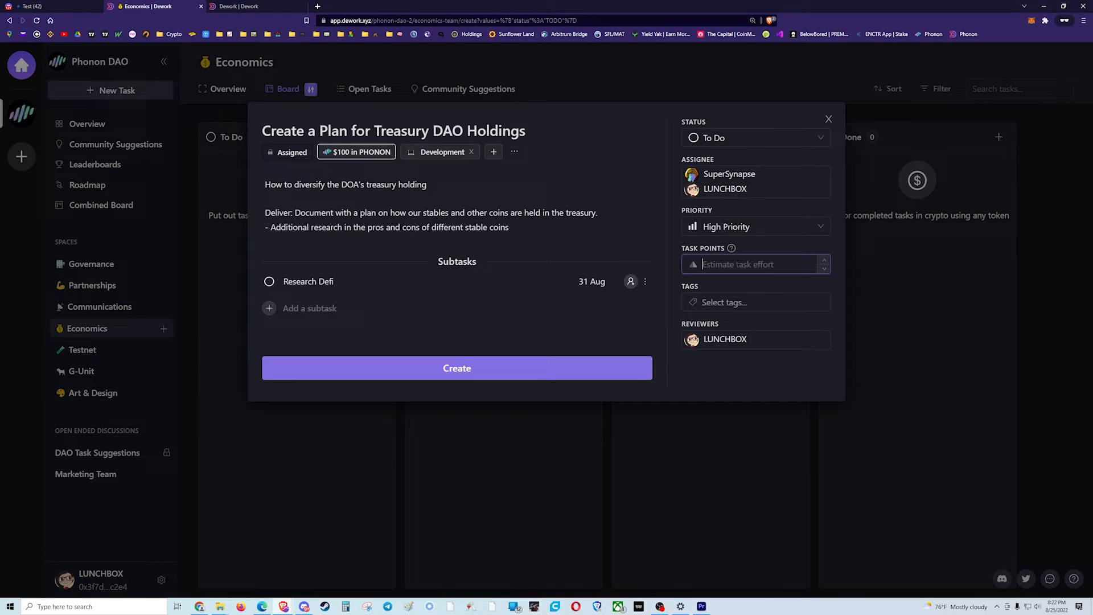
type("100")
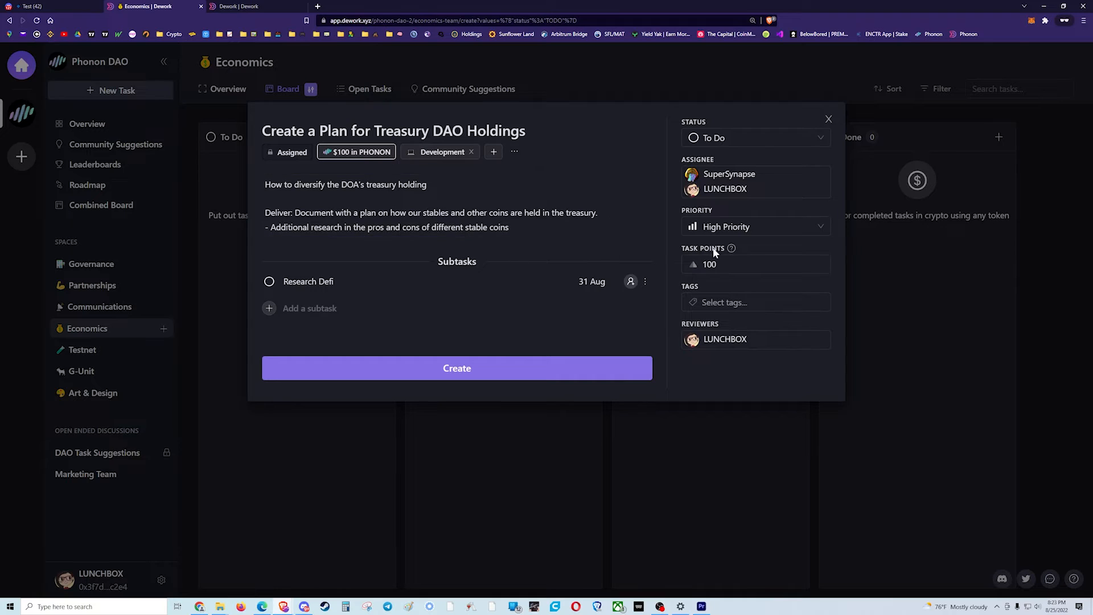
left_click(715, 264)
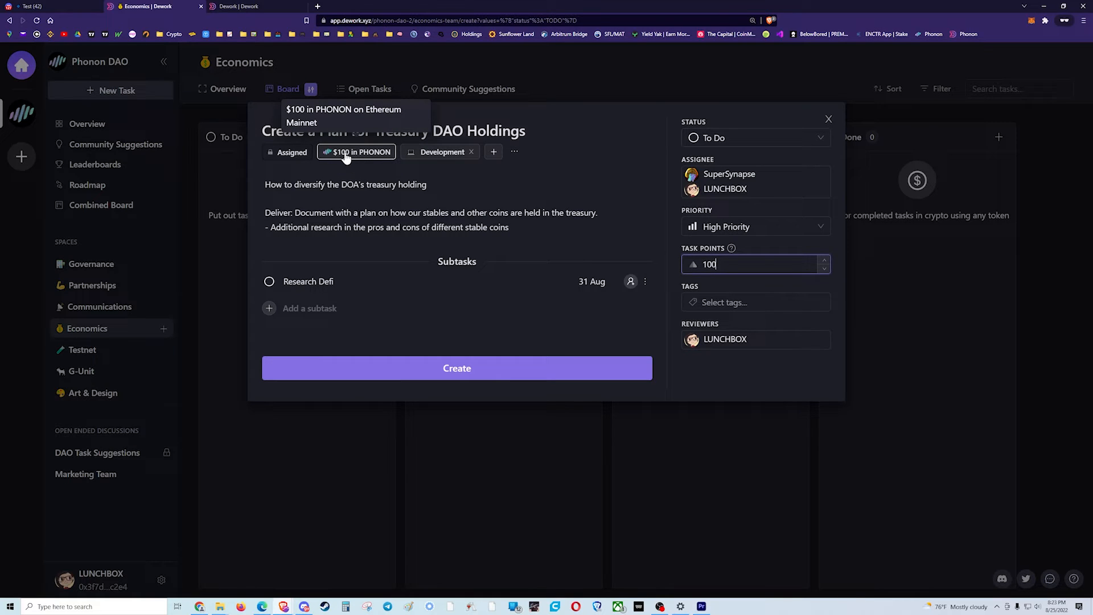
left_click(689, 303)
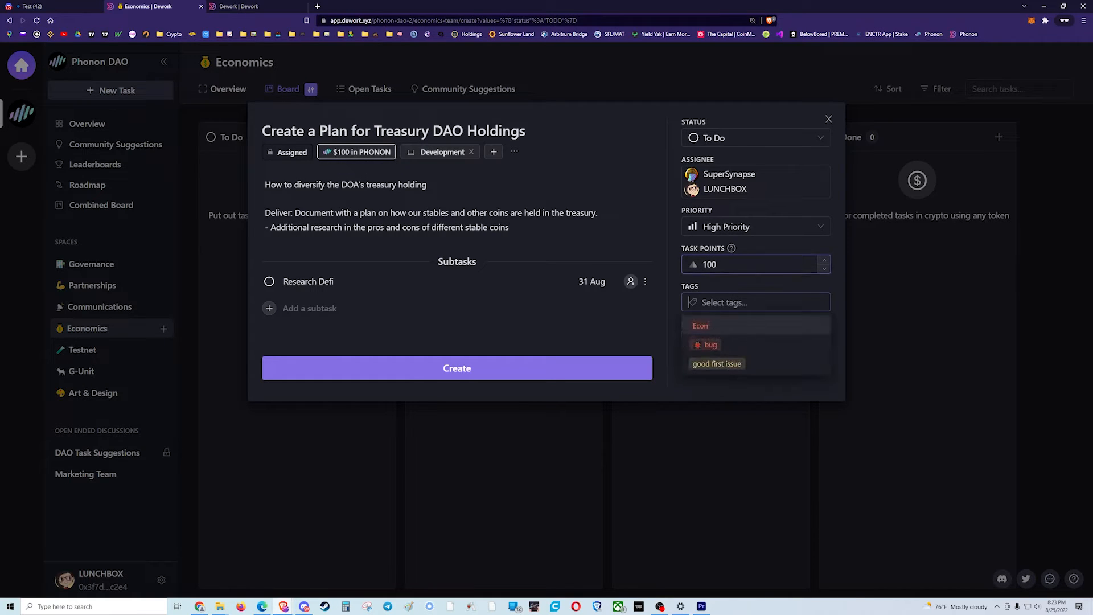
left_click(701, 329)
left_click(753, 285)
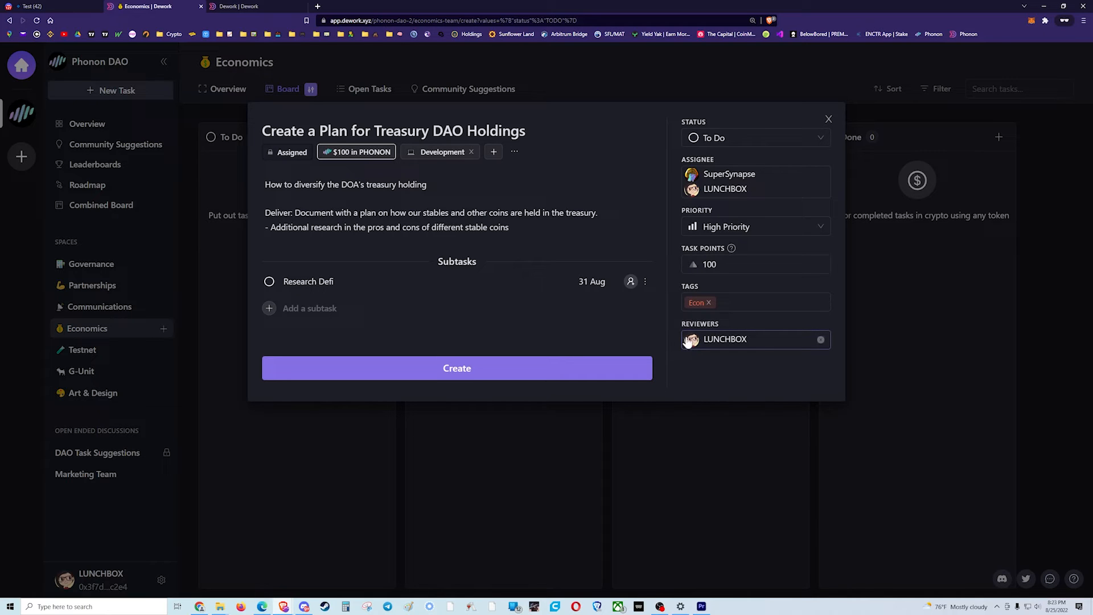
Step: Check which other members are available as reviewers, keep the current reviewer, and create the task
left_click(763, 339)
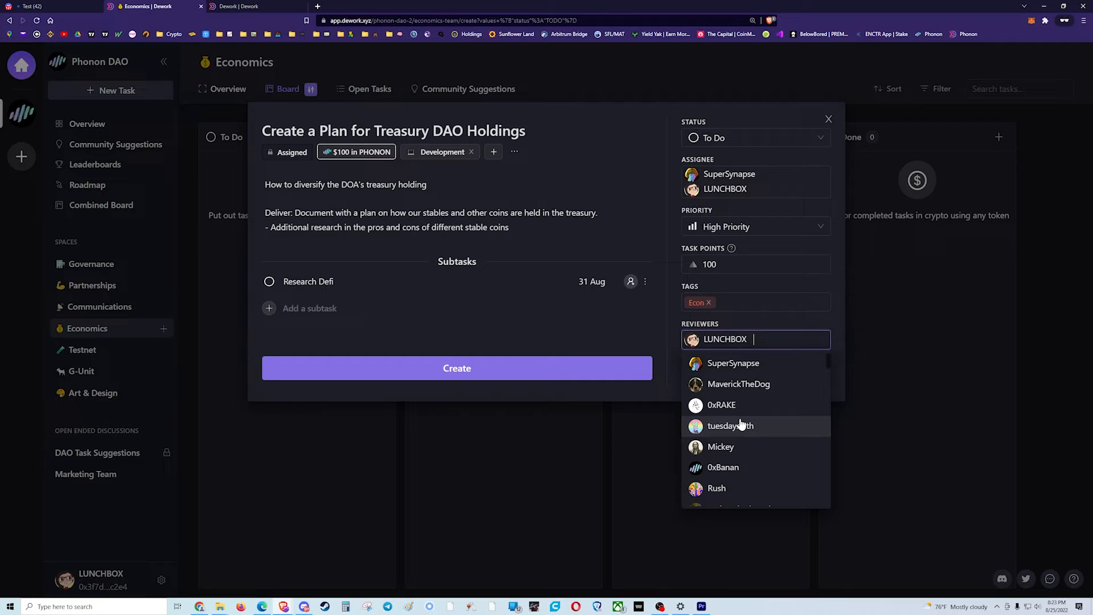
left_click(788, 320)
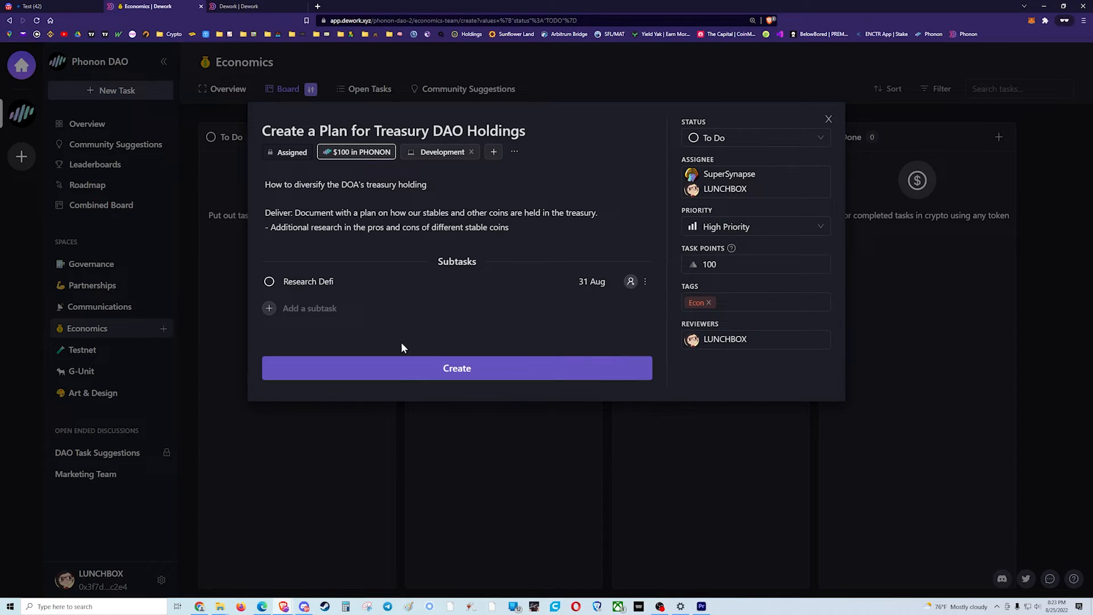
left_click(454, 365)
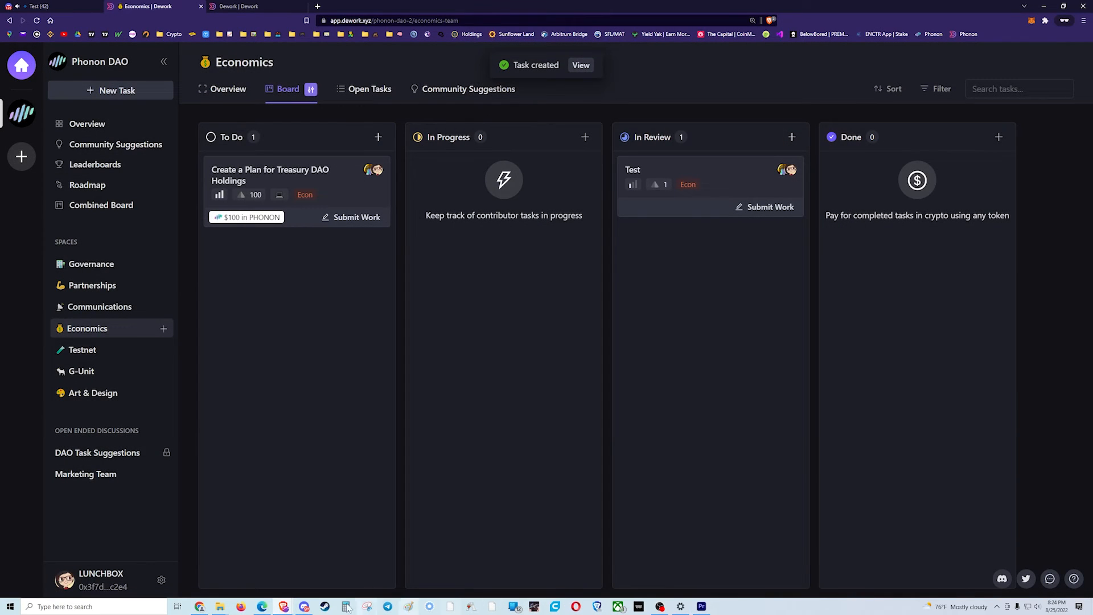
Step: Switch to Discord and open the "Create a Plan for Treasury DAO Holdings" task through its announcement link in the economics channel
left_click(305, 607)
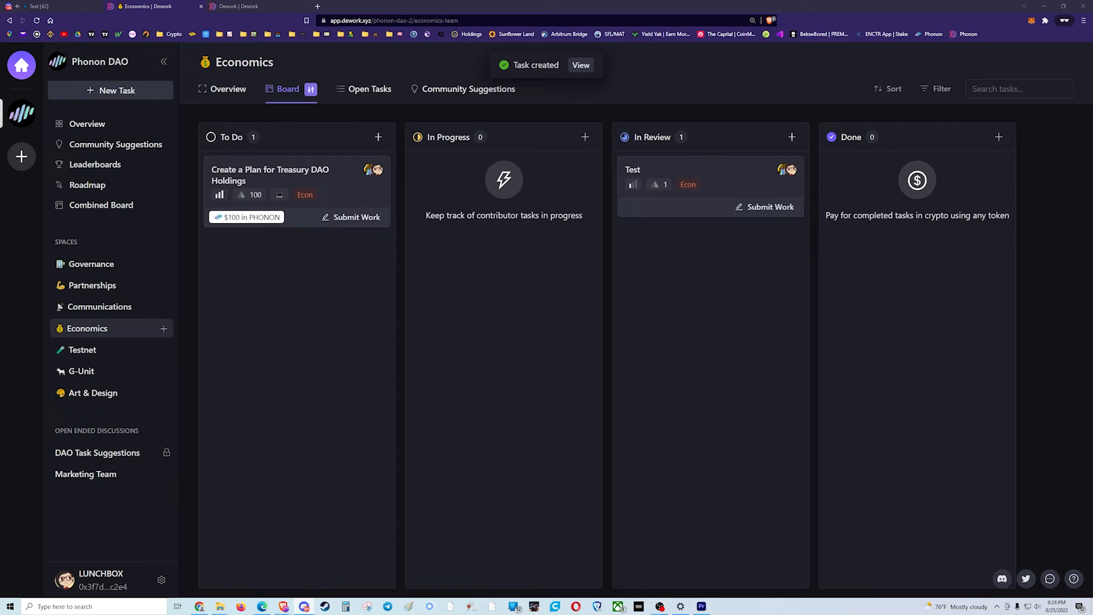
left_click_drag(884, 155, 749, 91)
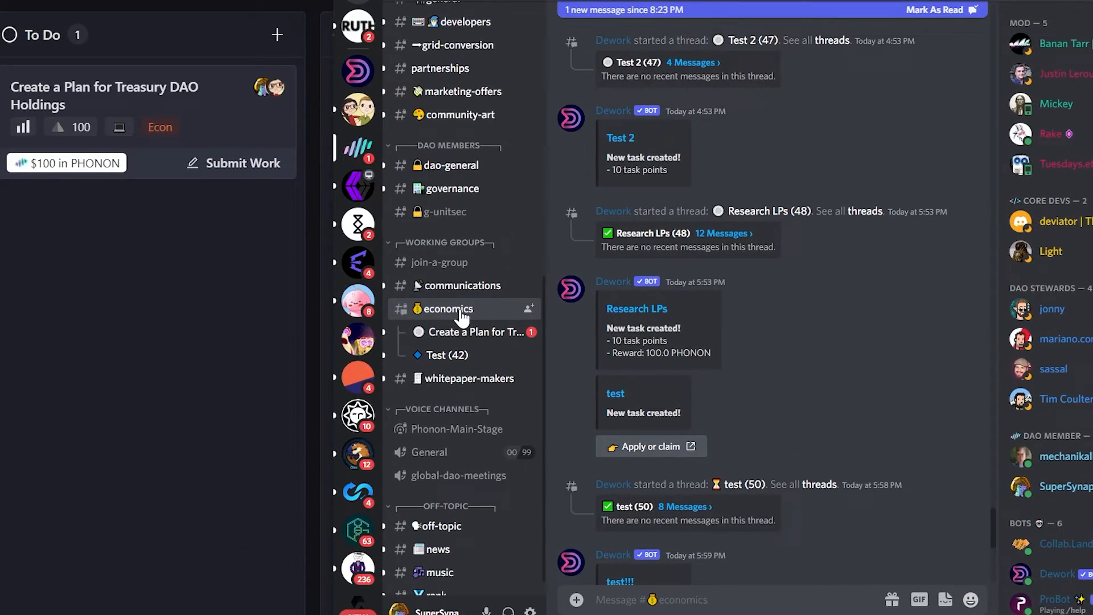
scroll(682, 344, "down", 8)
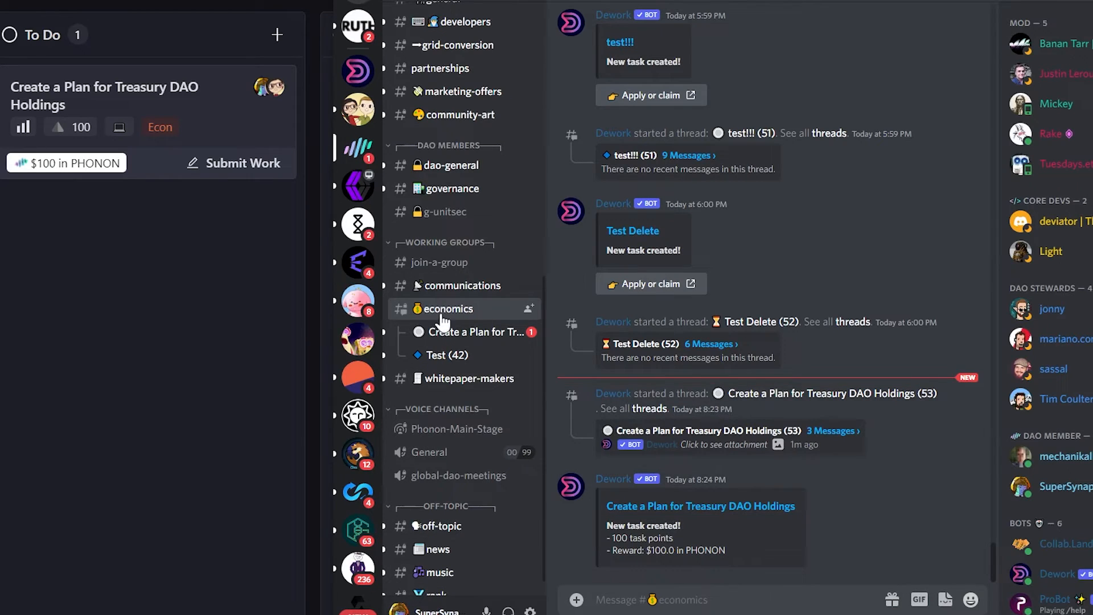
left_click(687, 507)
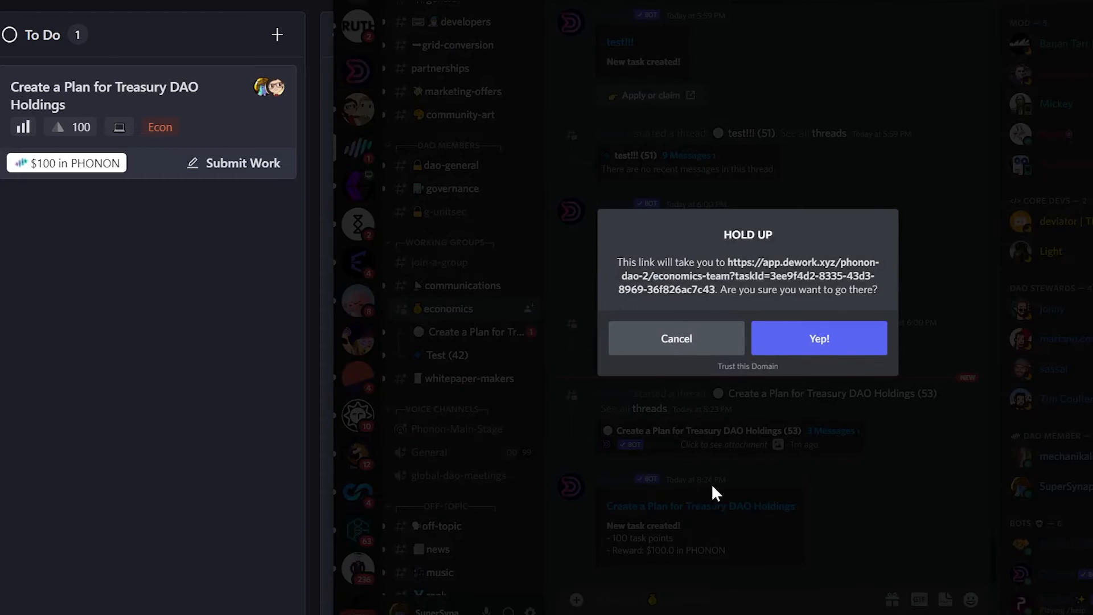
left_click(832, 349)
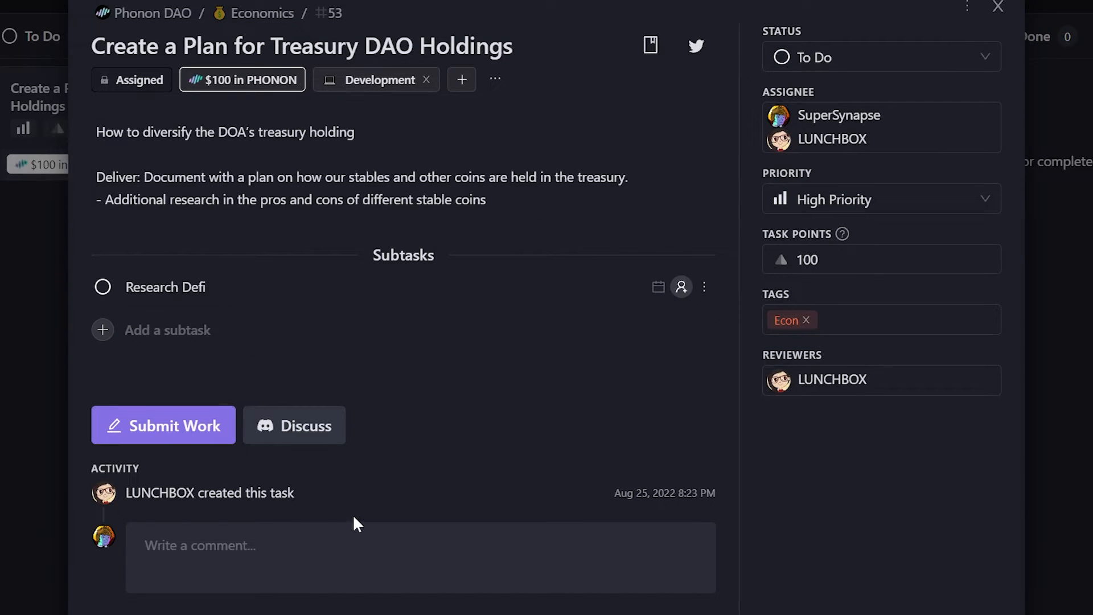
Step: Post the task comment "Hey I want to help in this task! Please let me join I need the bounty to pay rent"
left_click(280, 546)
type("Hey I ")
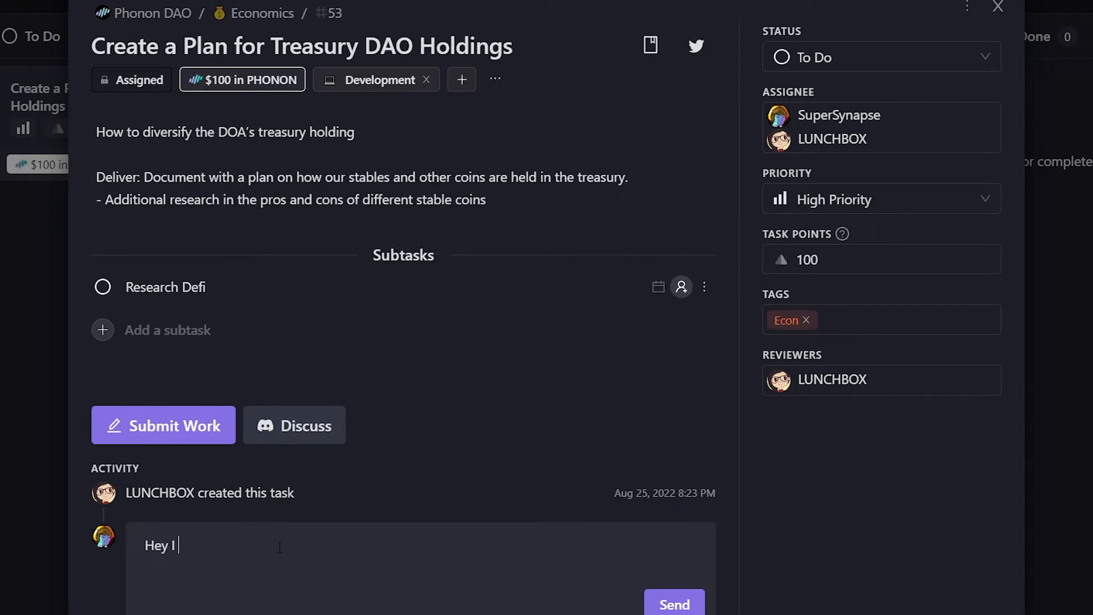
type("want to help in this ")
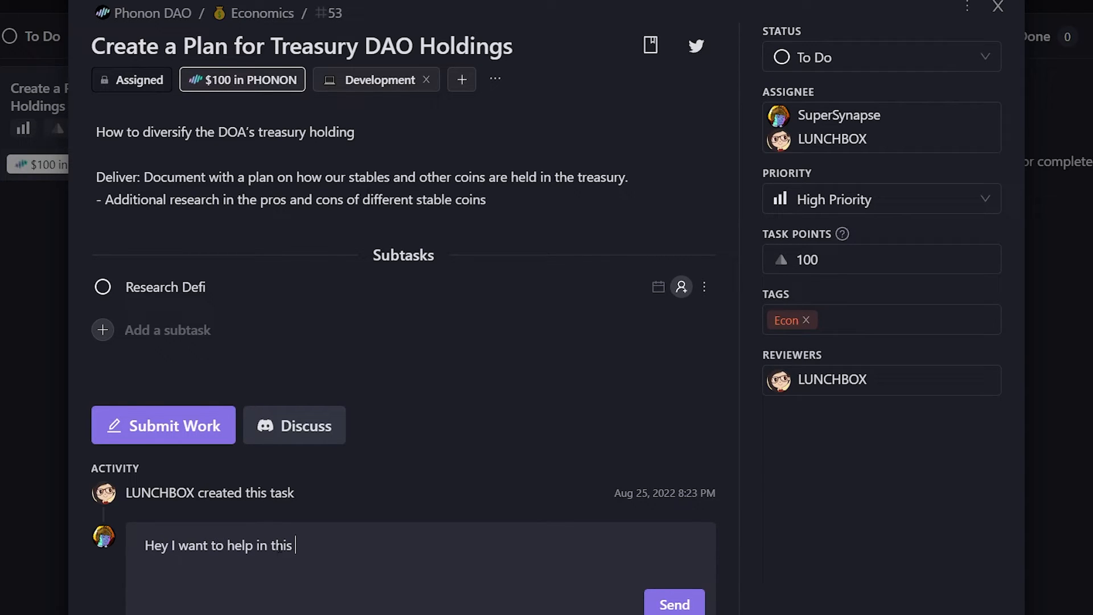
type("task! Please let me jo")
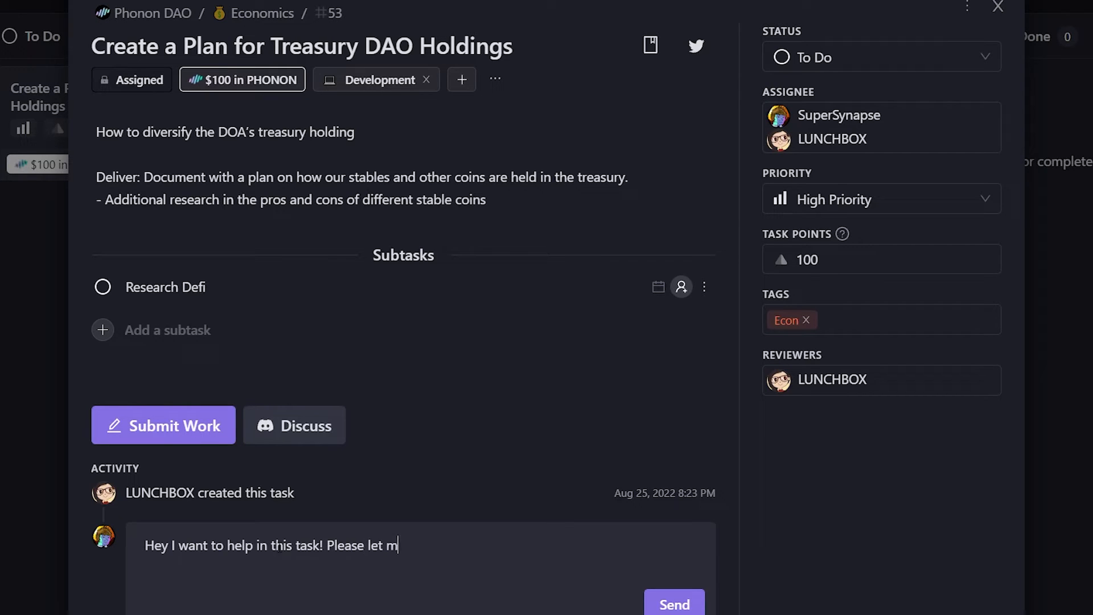
type("in I need the bounty to par")
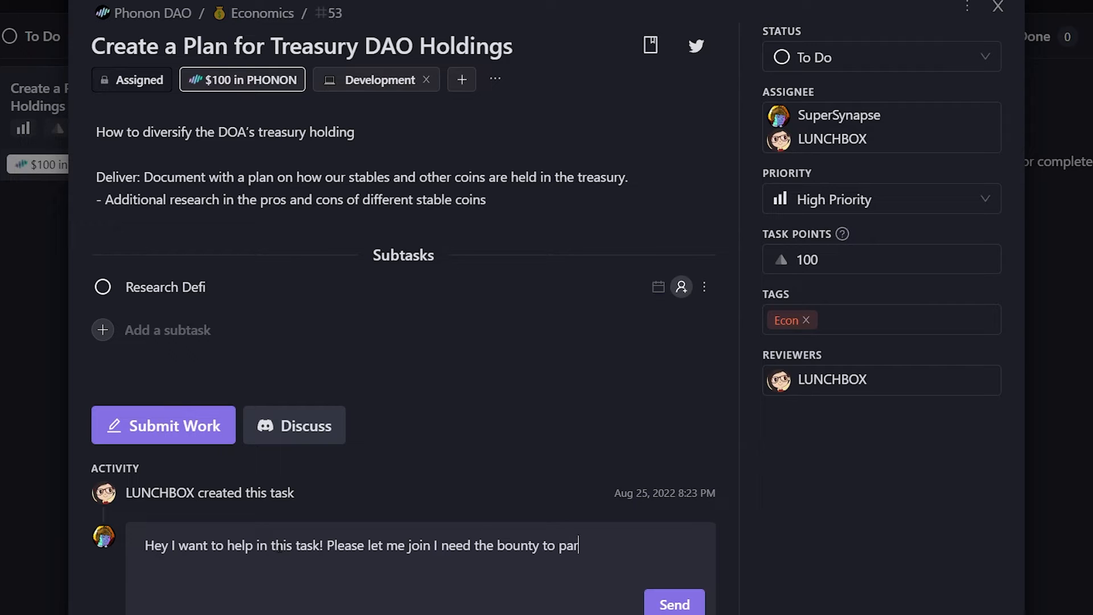
key("BackSpace")
type("y rent")
scroll(677, 538, "down", 3)
left_click(677, 538)
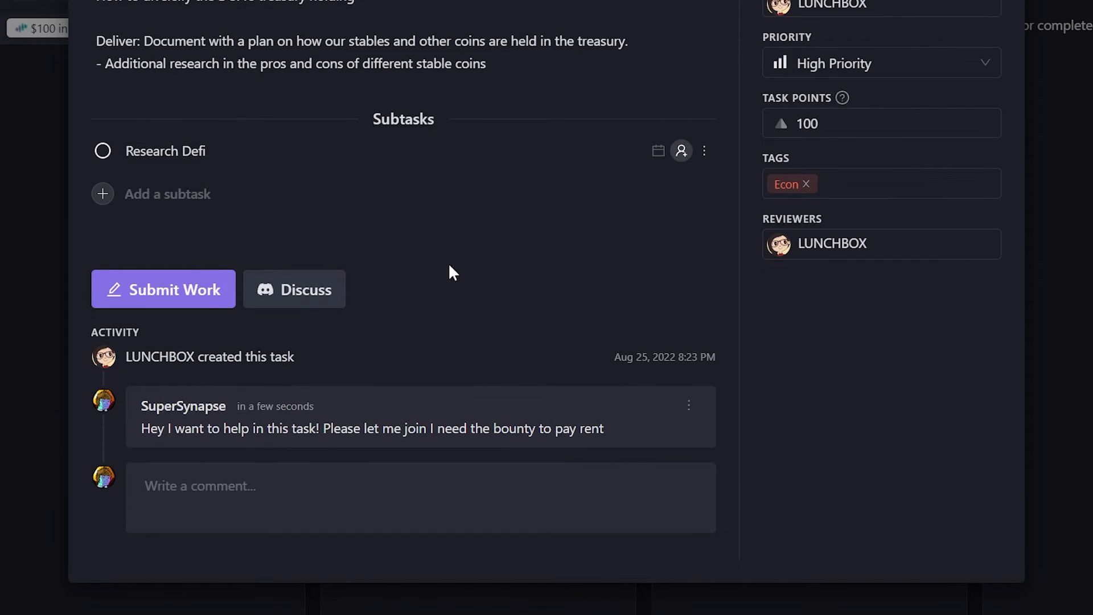
Step: Post the task comment "I heard USDT is terrible, Here's a link to an article on that"
left_click(220, 480)
type("I hear")
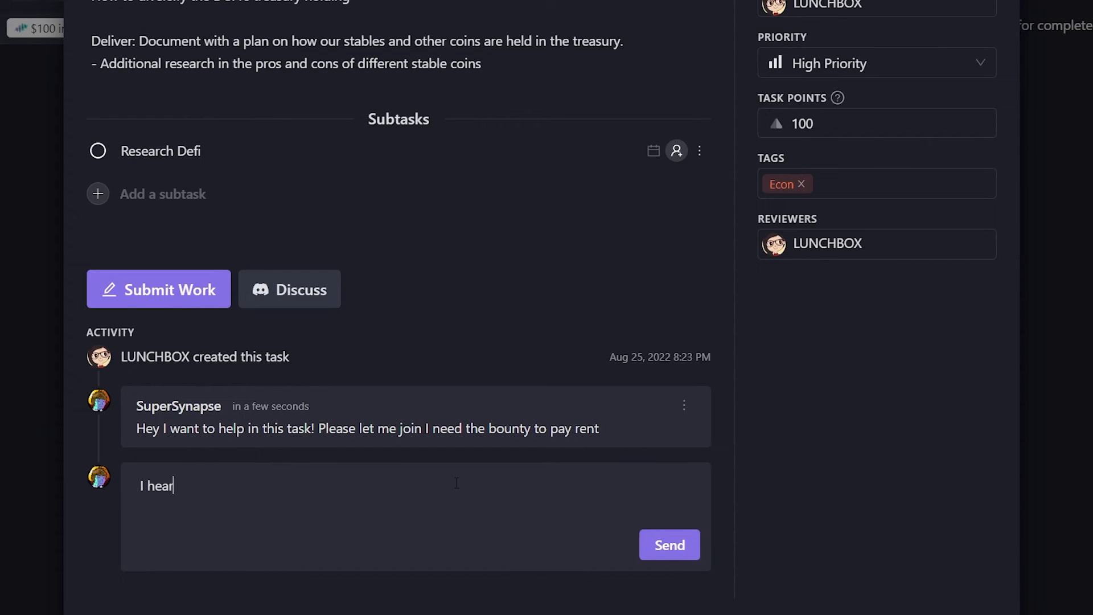
type("d USDT is terrible,")
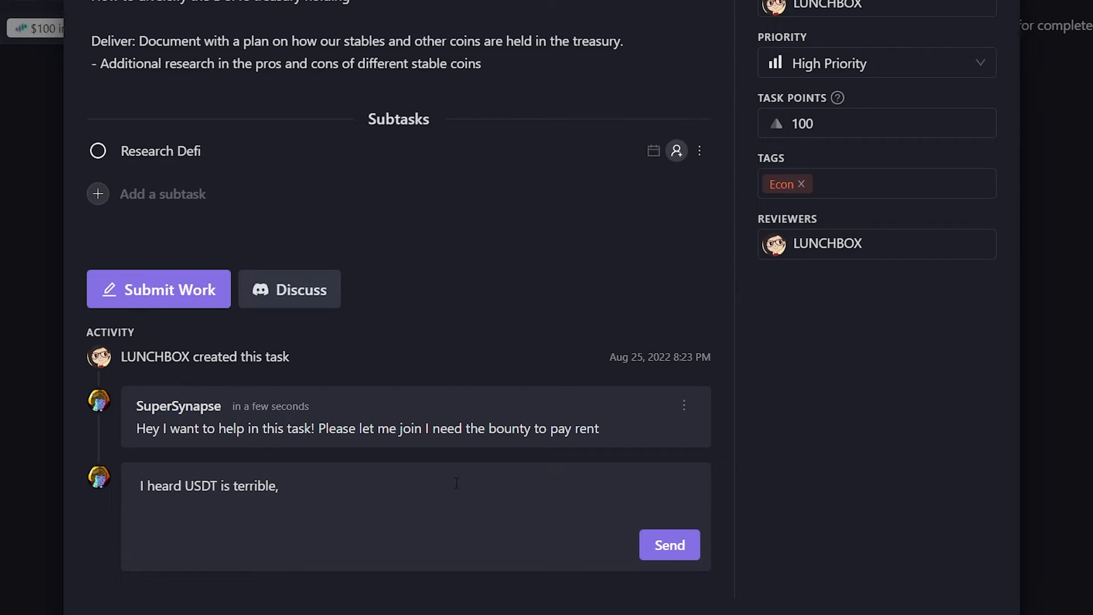
type(" Here's a link to an article on that")
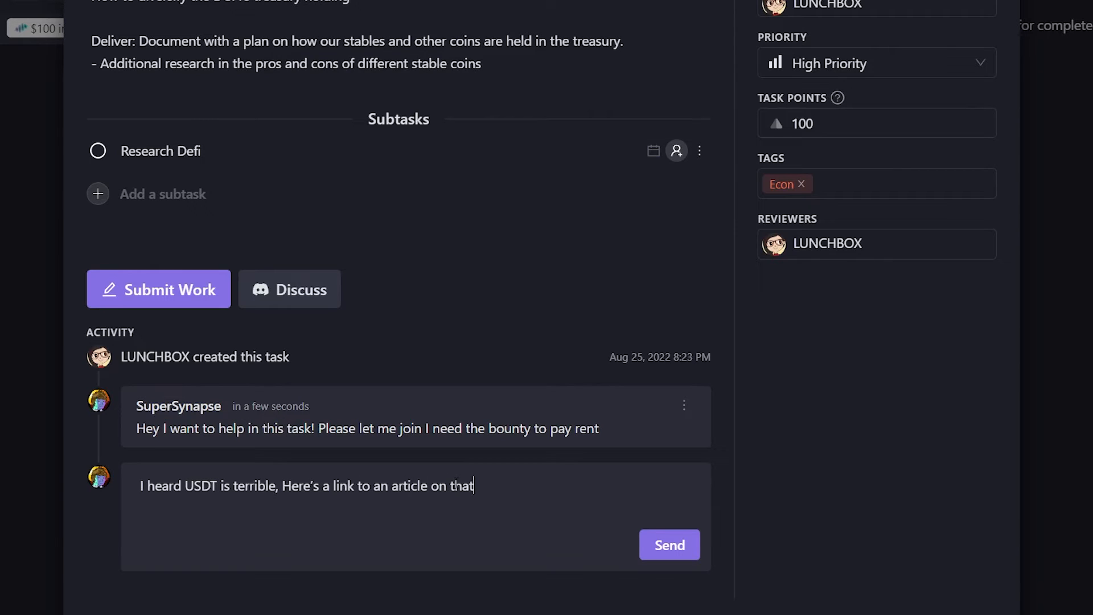
key("Return")
key("BackSpace")
left_click(669, 544)
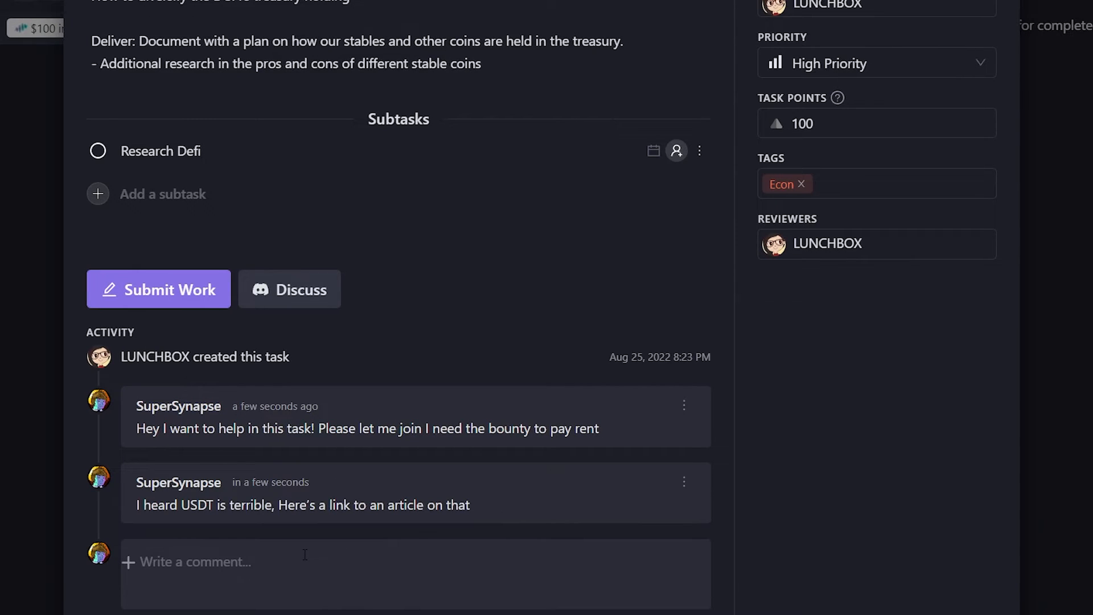
Step: Post the task comment "I love the Beefy.finance pools, we should definitely do our stable coin defi there."
type("I lov")
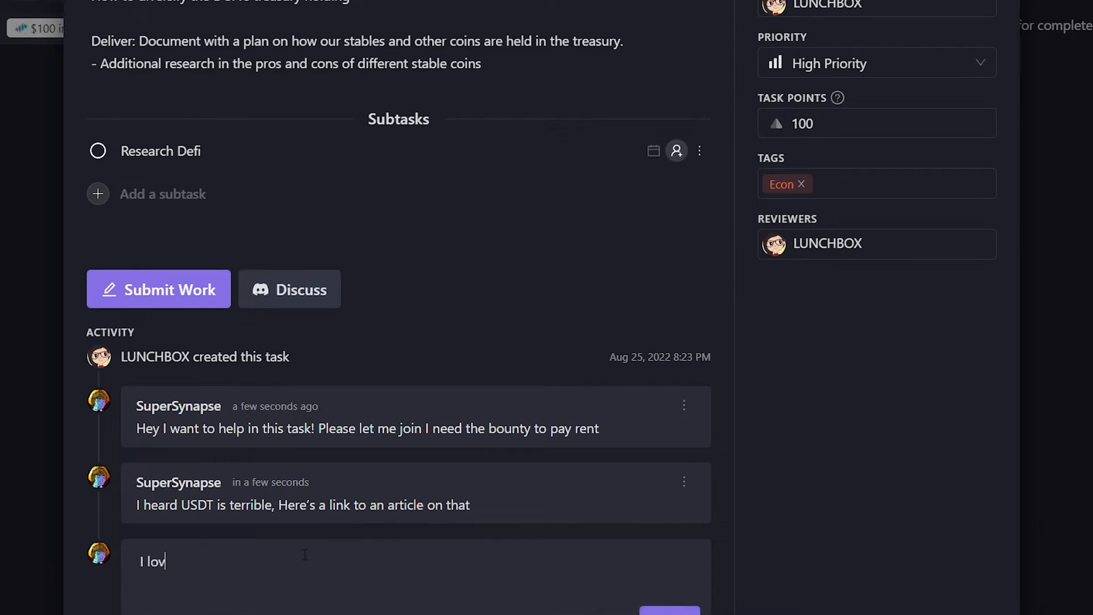
type("e the Beefy.fincne")
key("BackSpace")
key("BackSpace")
key("BackSpace")
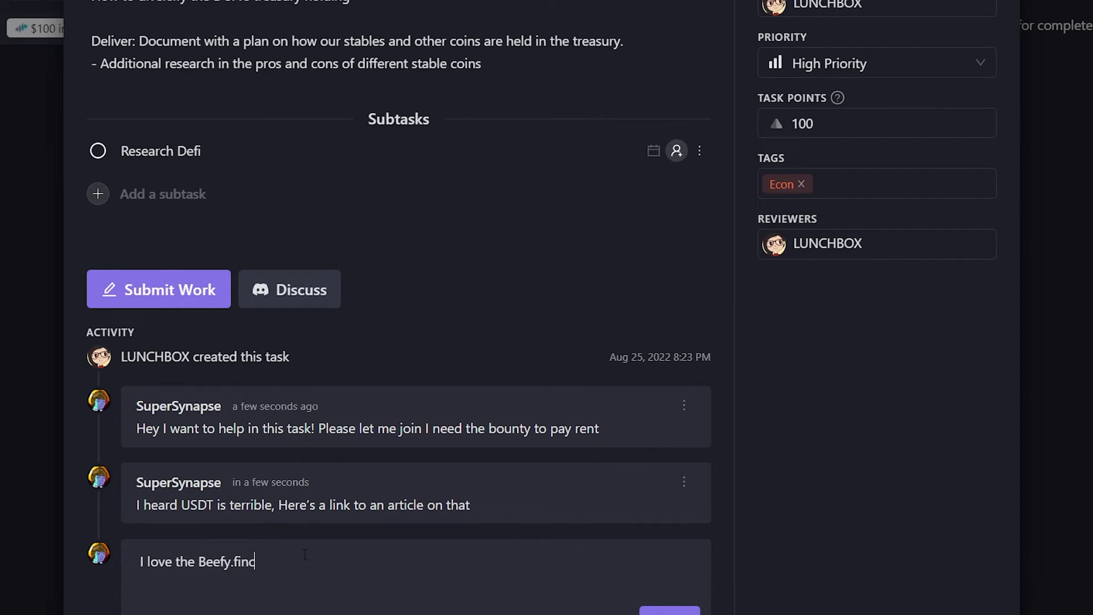
type("ance pools, we should definti")
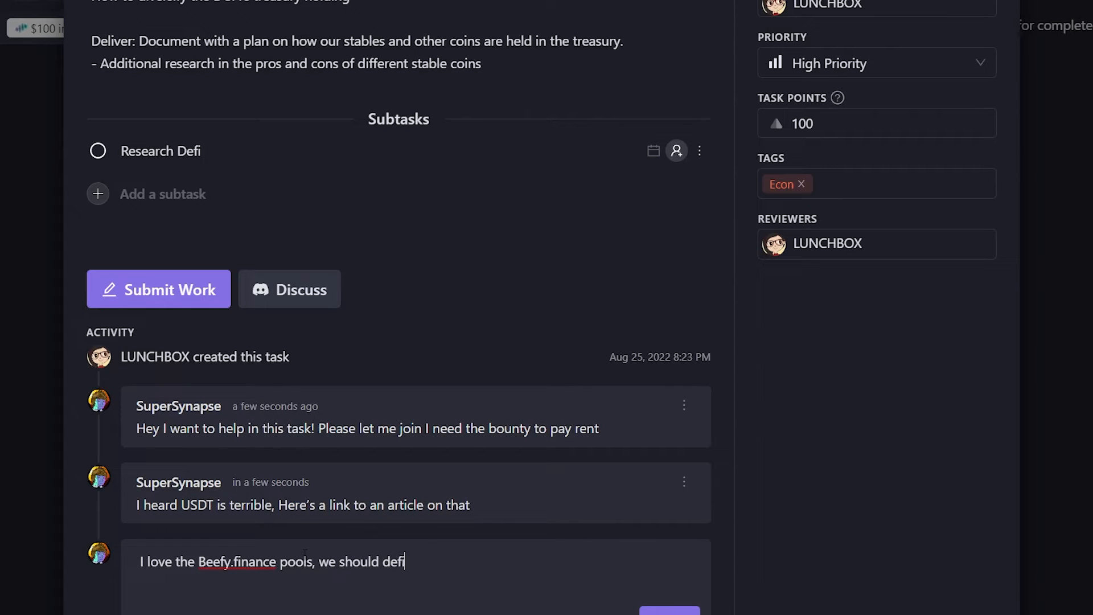
key("BackSpace")
key("BackSpace")
type("itely do our stable coin deif")
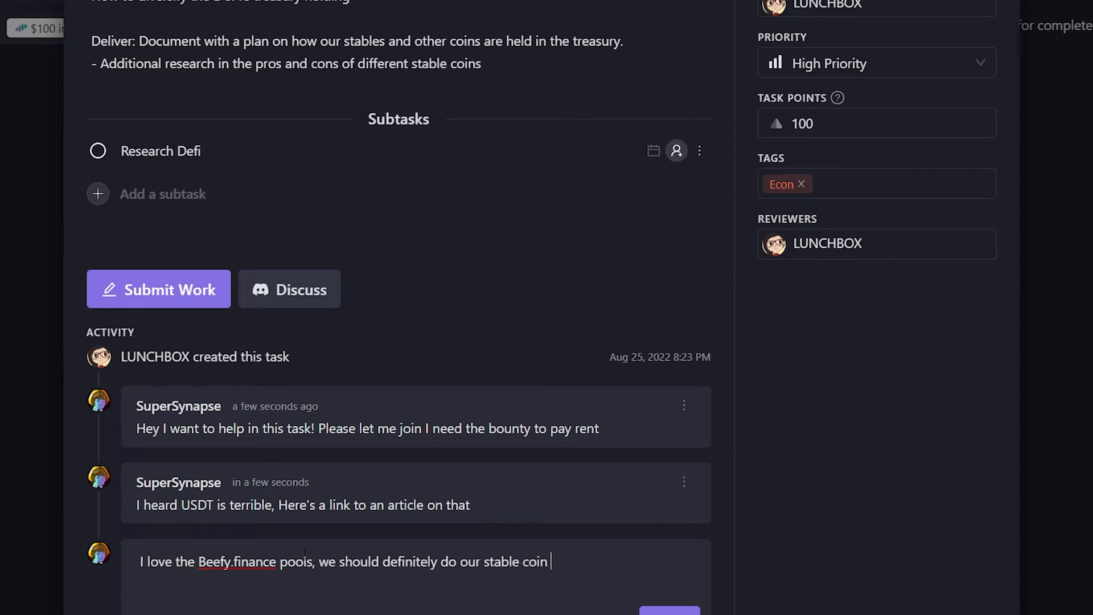
key("BackSpace")
key("BackSpace")
type("fi there.")
left_click(667, 609)
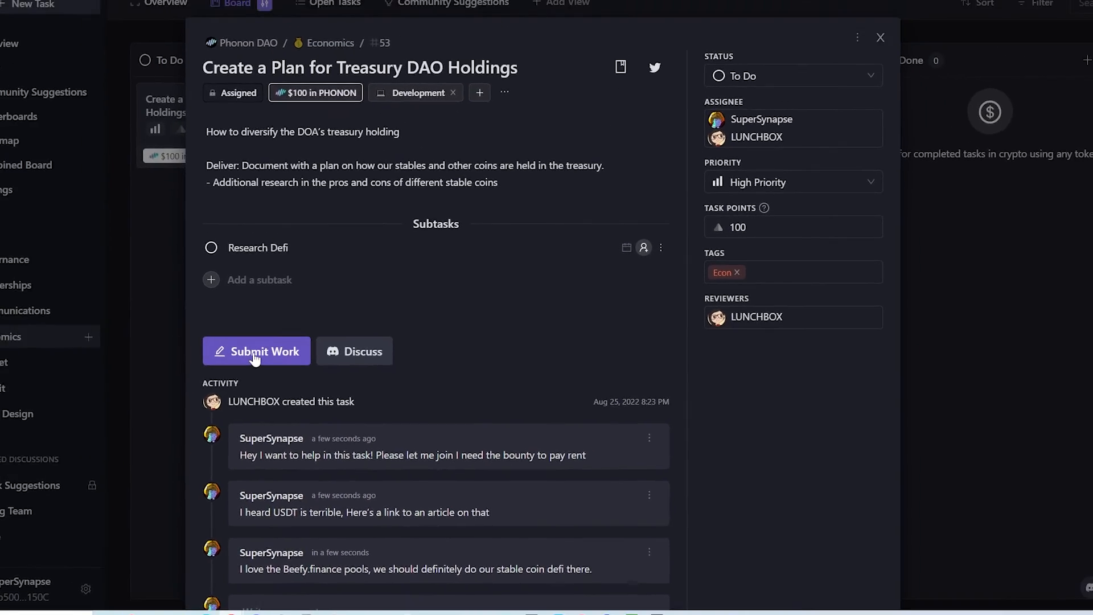
Step: View the task's work submission form, close it without submitting, and review the task's details and comments
left_click(252, 350)
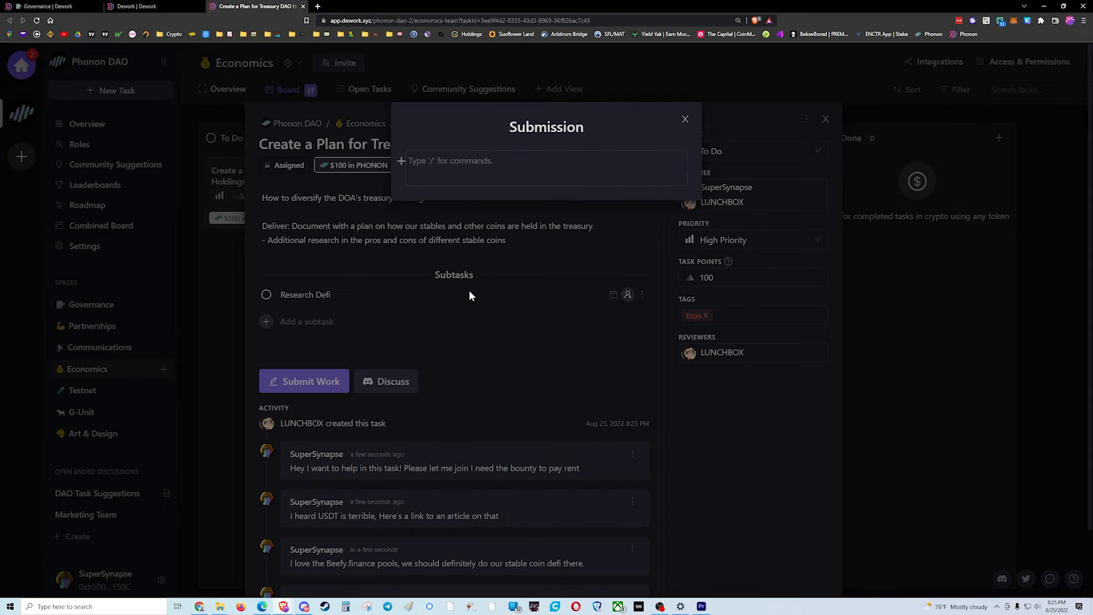
left_click(683, 120)
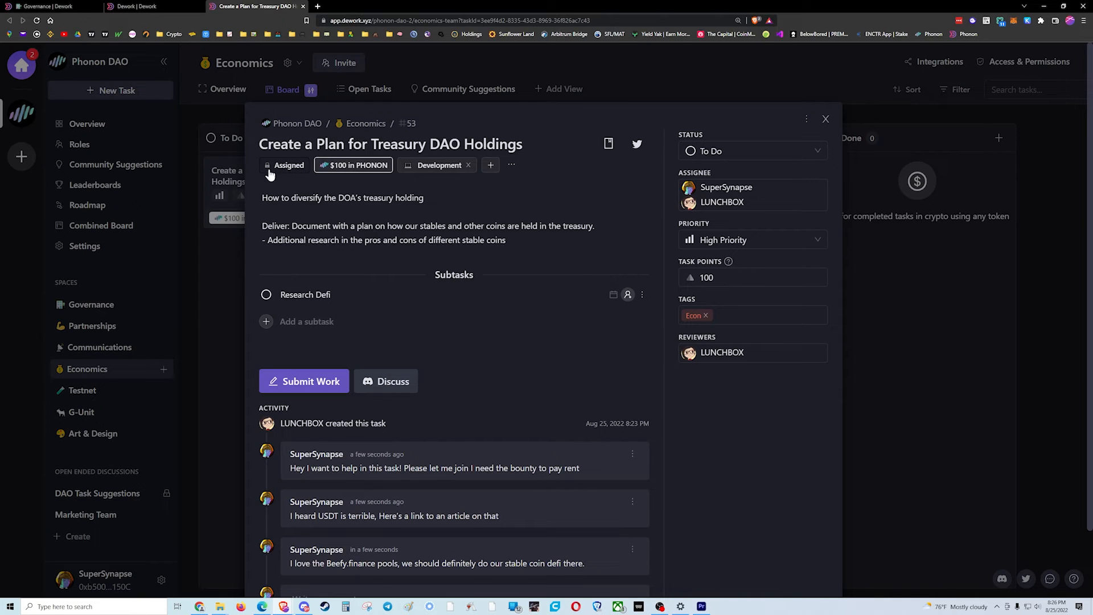
scroll(376, 264, "down", 1)
scroll(396, 317, "up", 1)
scroll(456, 227, "down", 1)
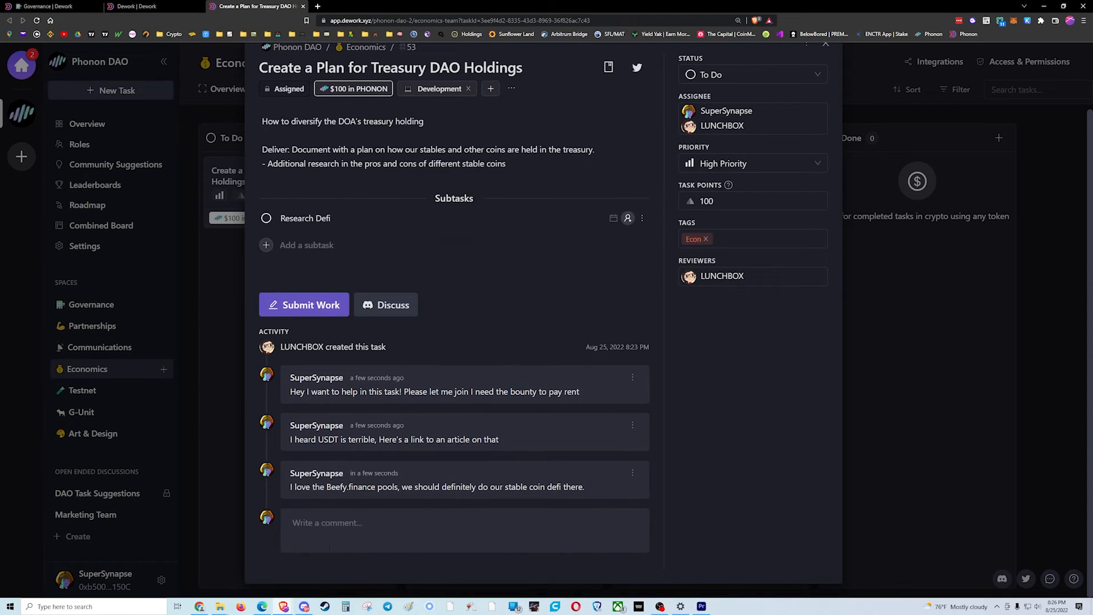
scroll(545, 461, "up", 1)
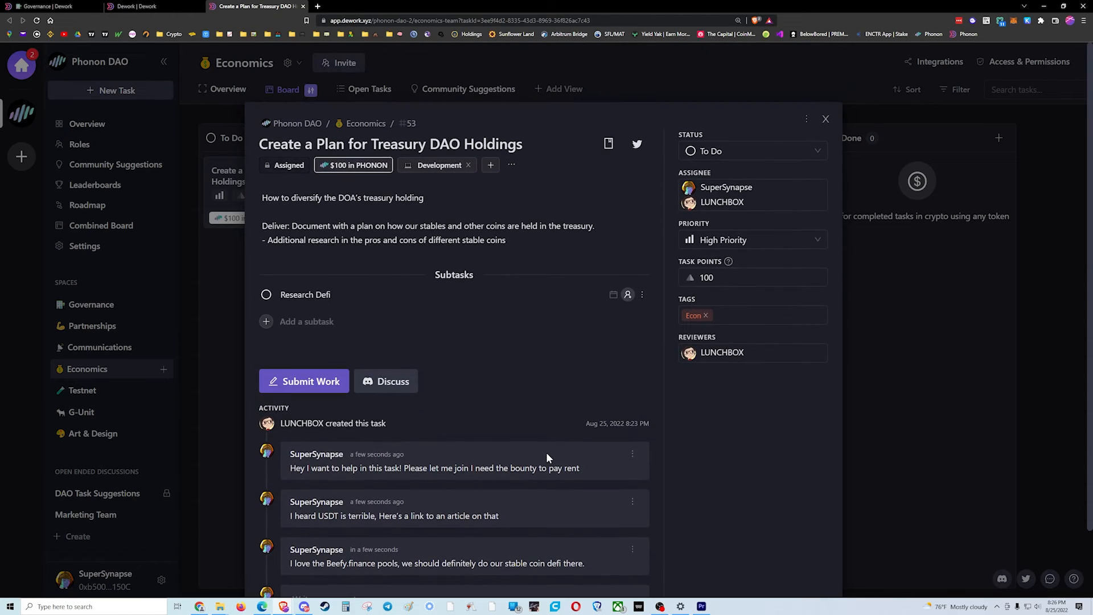
Step: Close the task details and switch to the other browser window showing the Economics board
left_click(826, 120)
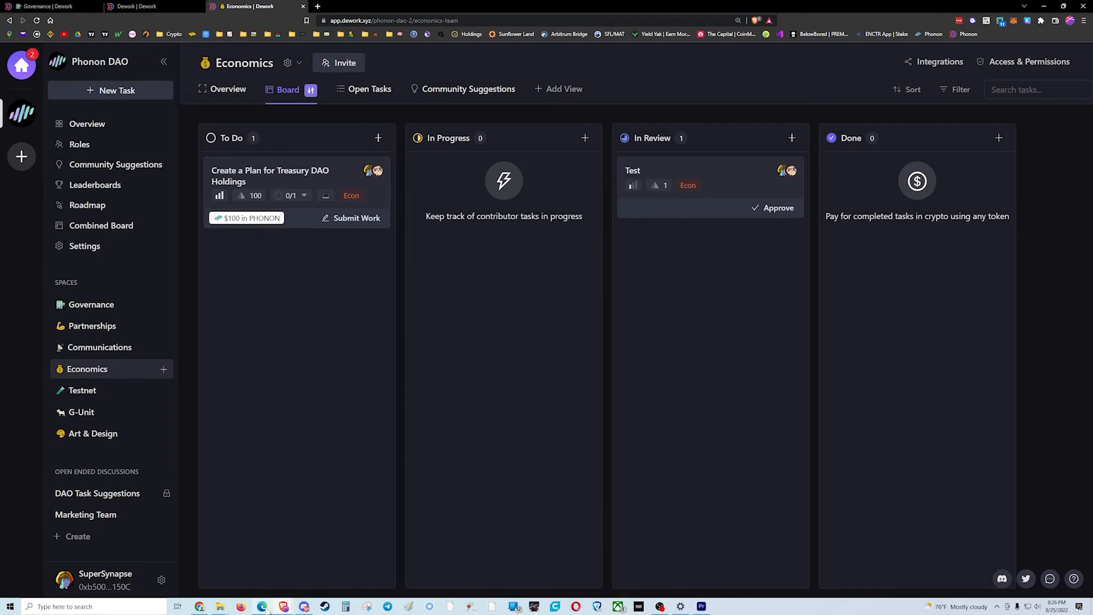
mouse_move(292, 608)
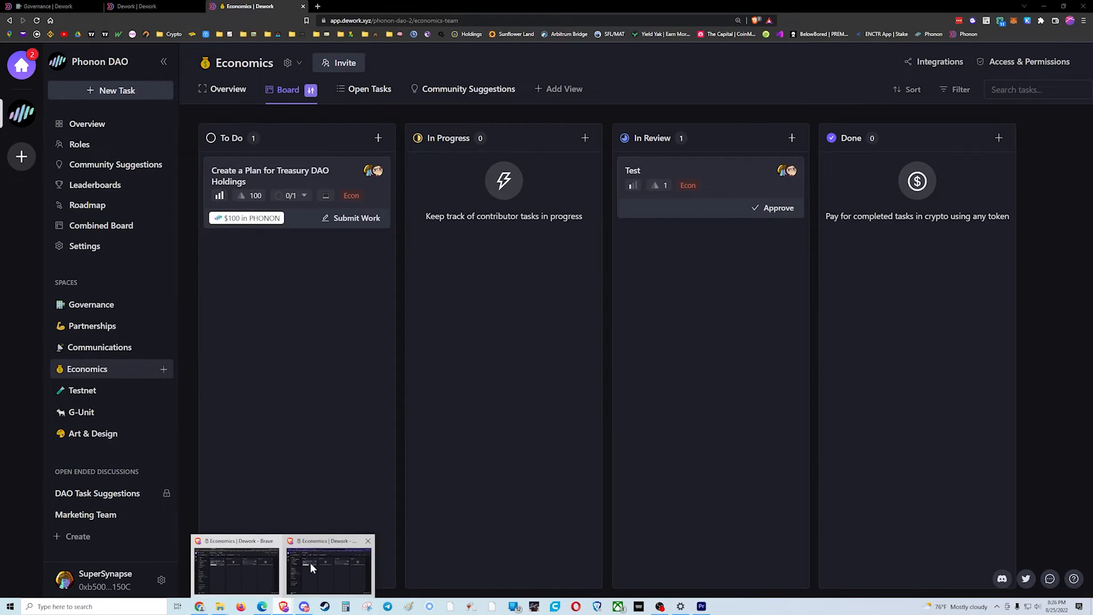
left_click(309, 562)
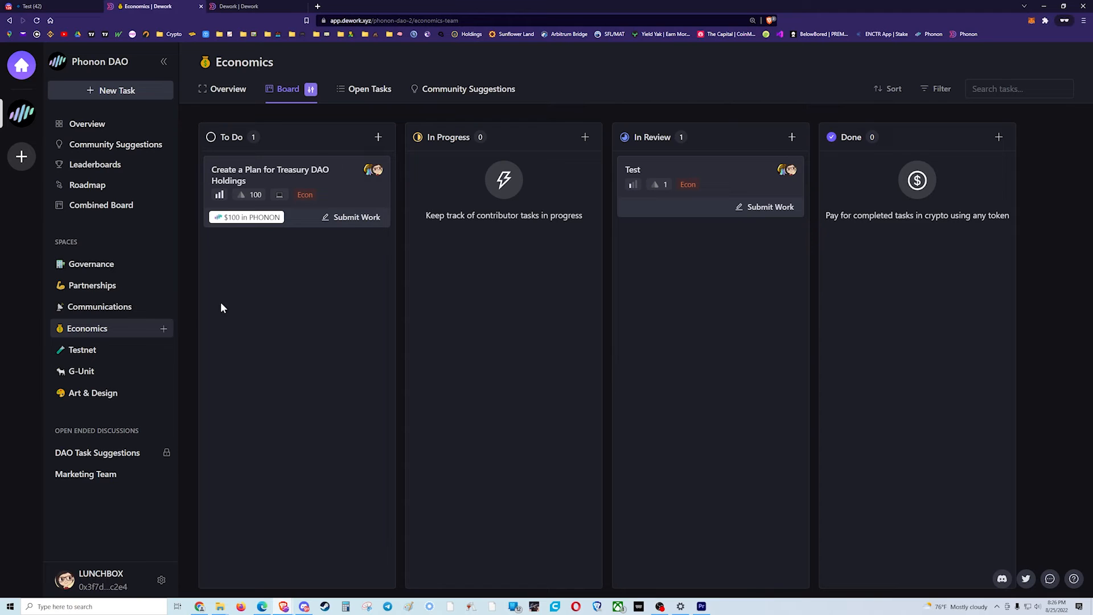
Step: Switch to Discord and examine the task's thread and comments along with its announcement in the economics channel
left_click(305, 606)
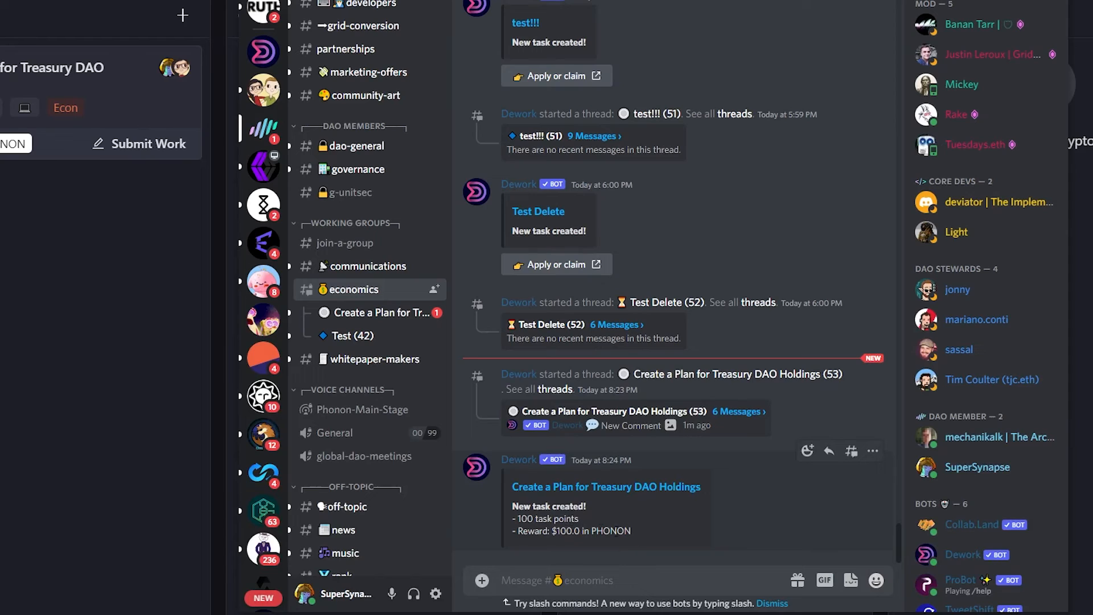
left_click(355, 323)
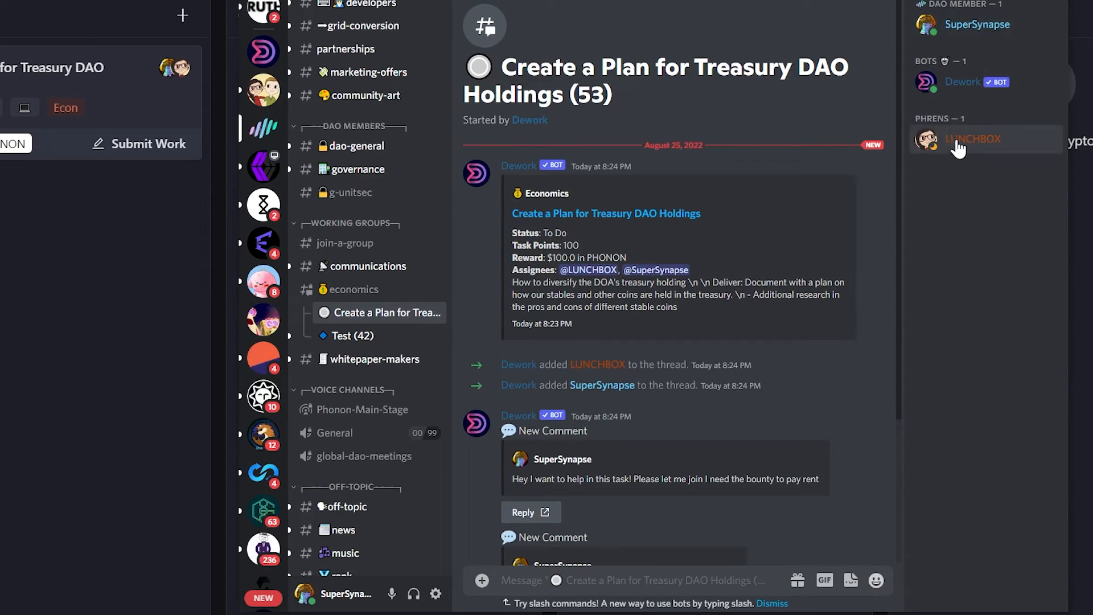
scroll(740, 266, "down", 3)
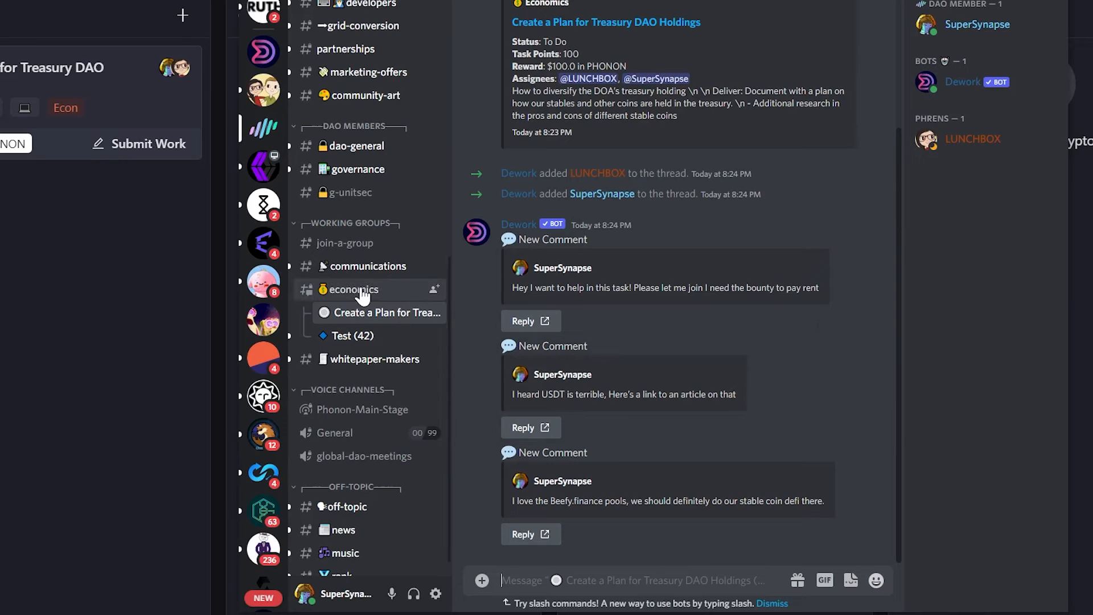
left_click(364, 291)
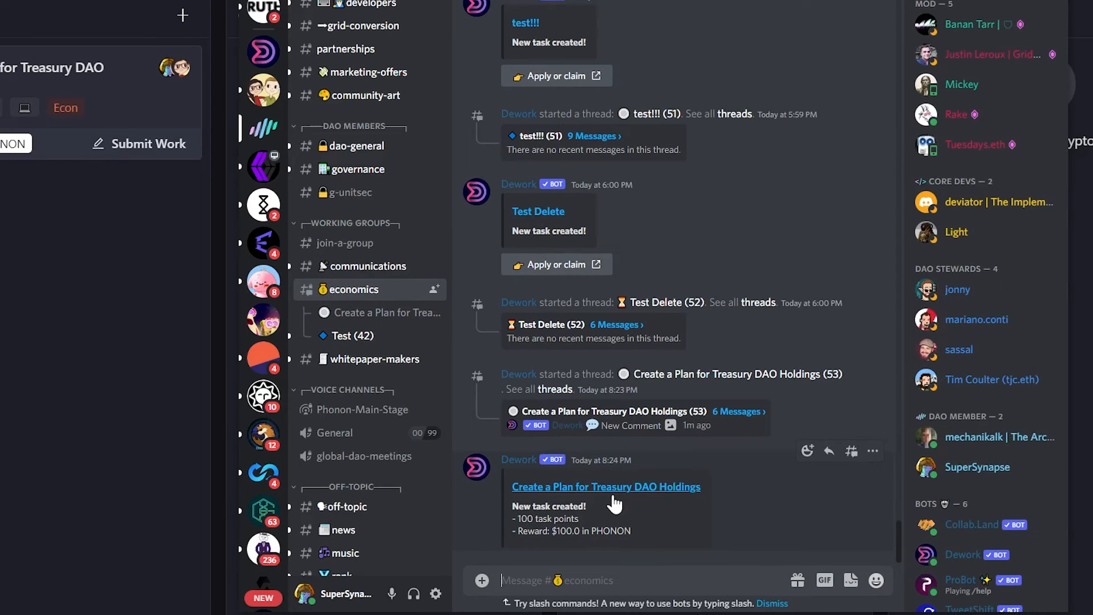
left_click(398, 319)
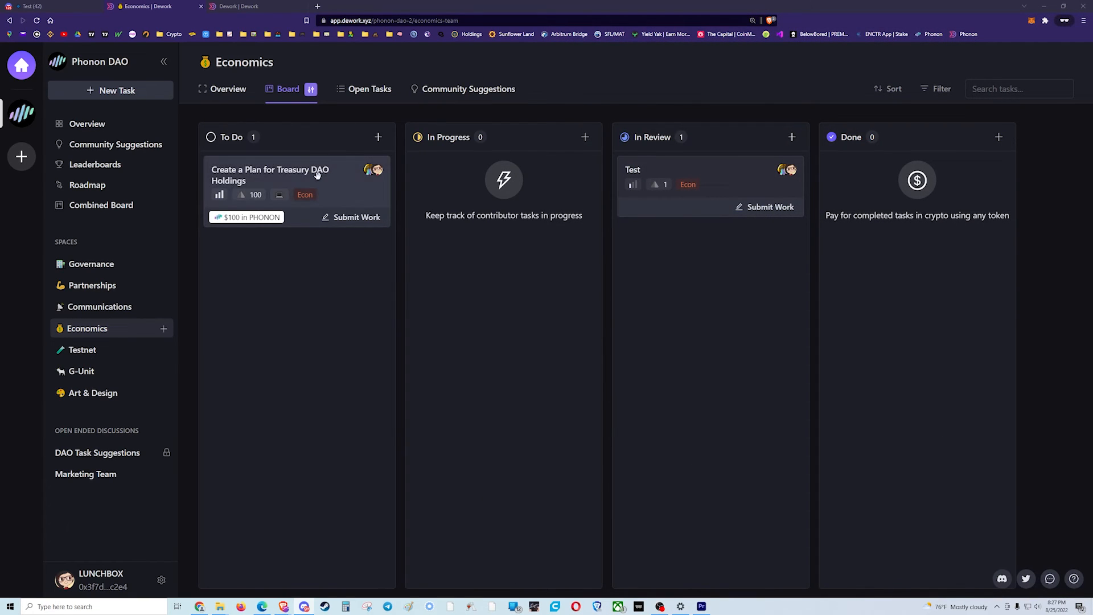
Step: Move the "Create a Plan for Treasury DAO Holdings" task on the Dework board to In Progress and on to In Review
left_click_drag(319, 172, 456, 193)
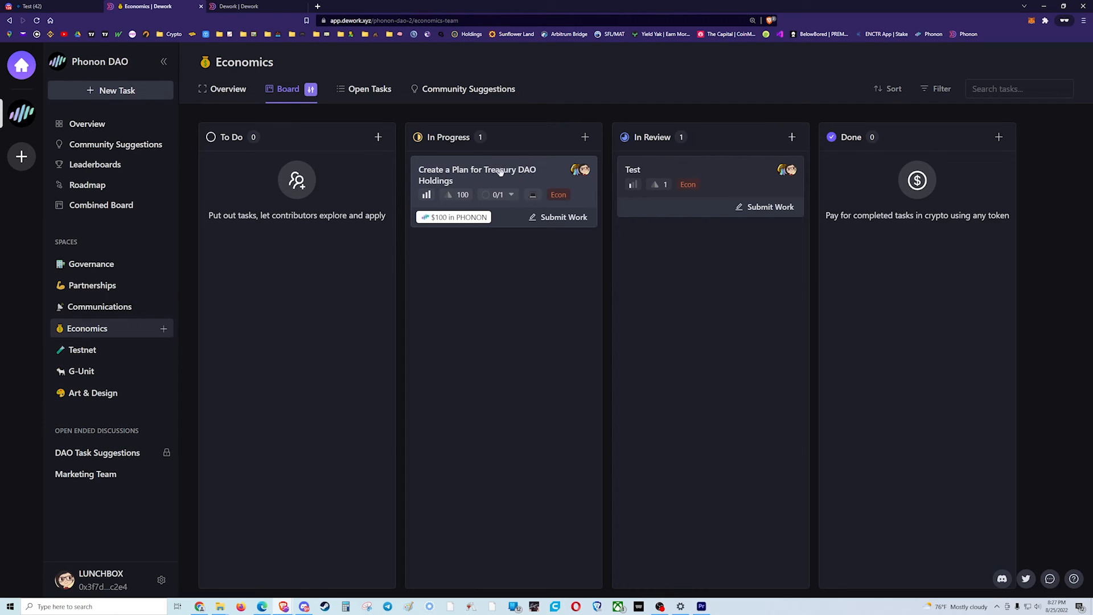
left_click_drag(511, 180, 734, 260)
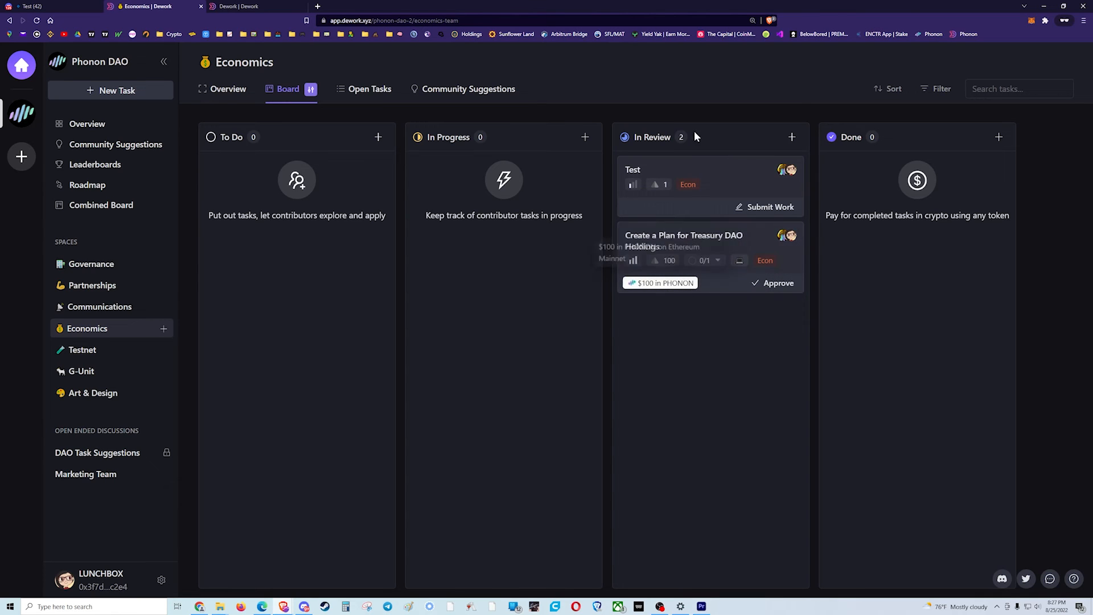
Step: Check the reviewer in the treasury plan task's details and approve the task
left_click(755, 244)
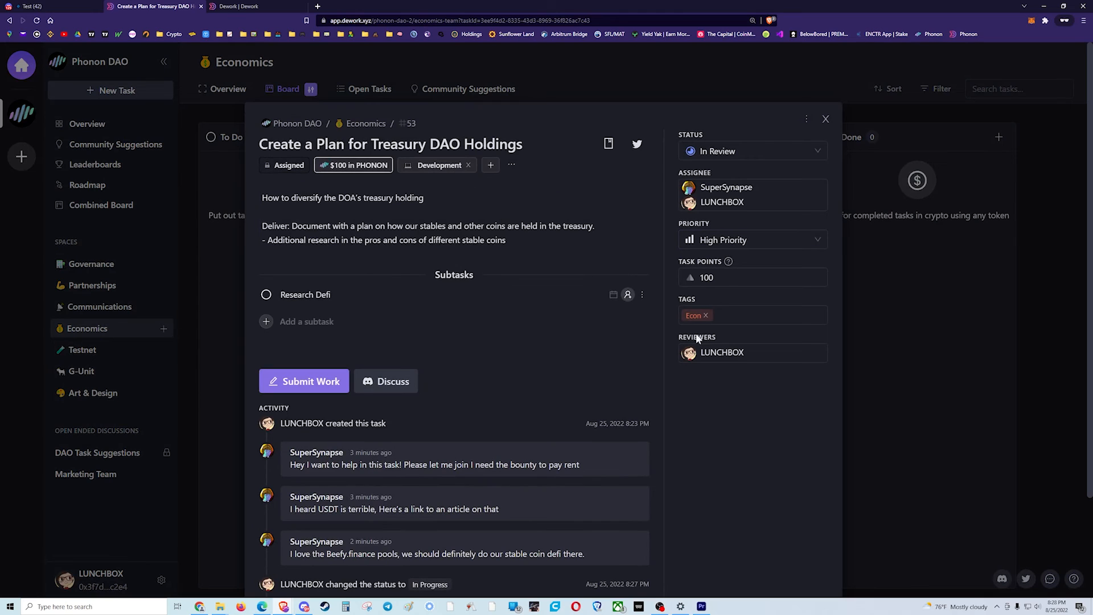
left_click(826, 119)
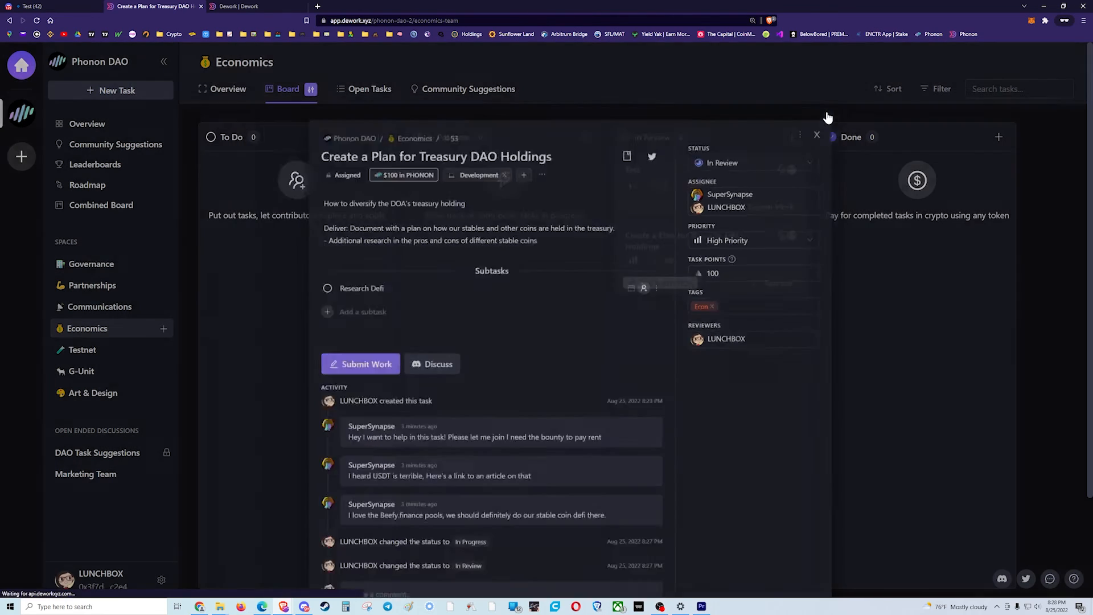
left_click(778, 283)
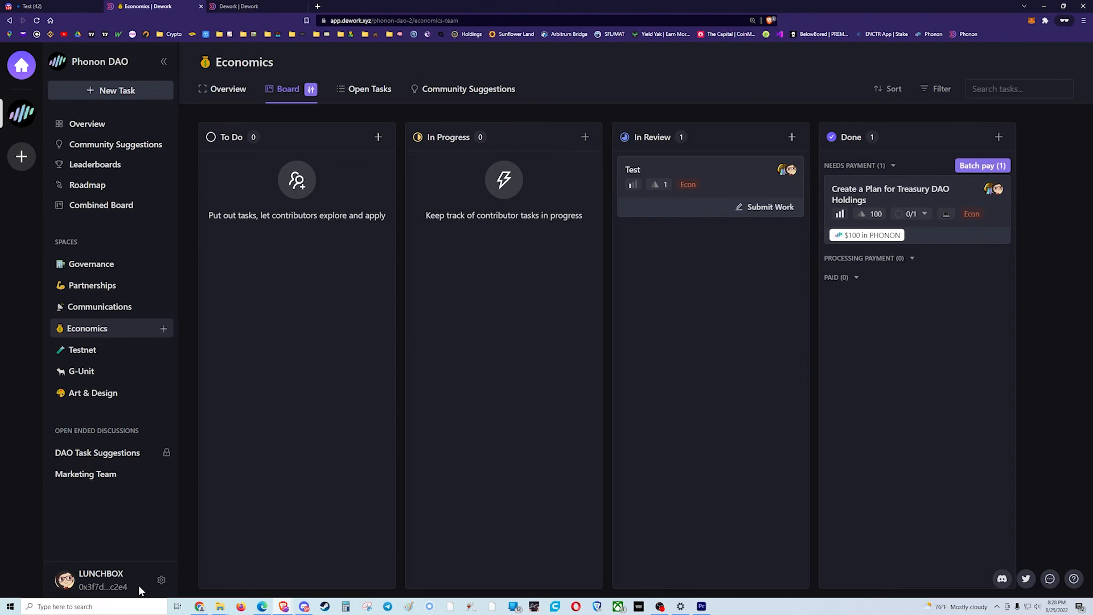
Step: Open the signed-in account's profile and examine its proof-of-work earnings and completed tasks
left_click_drag(130, 592, 79, 587)
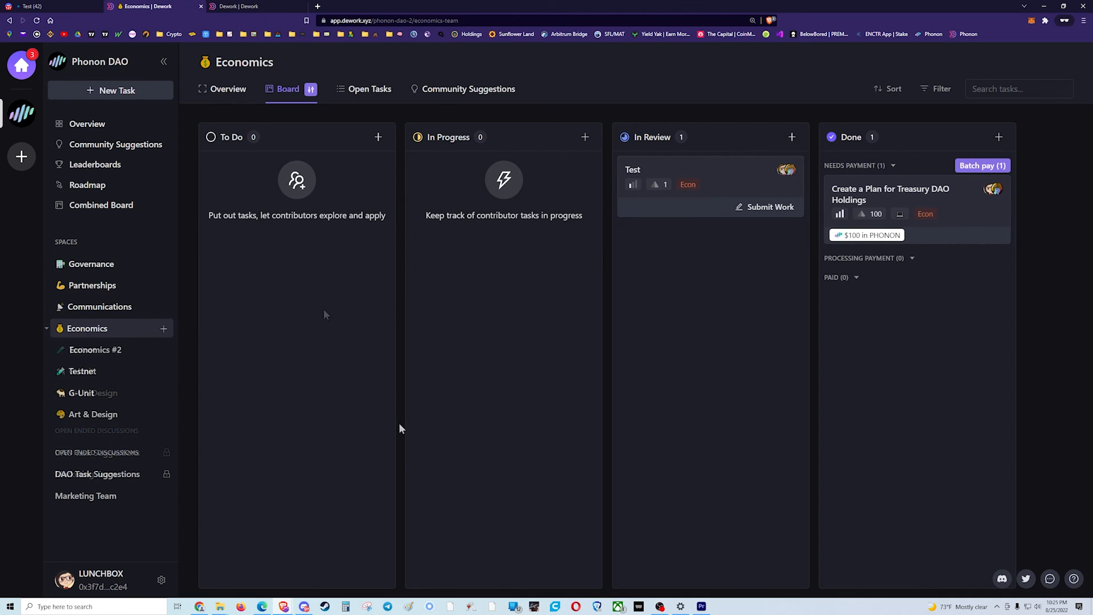
left_click(64, 580)
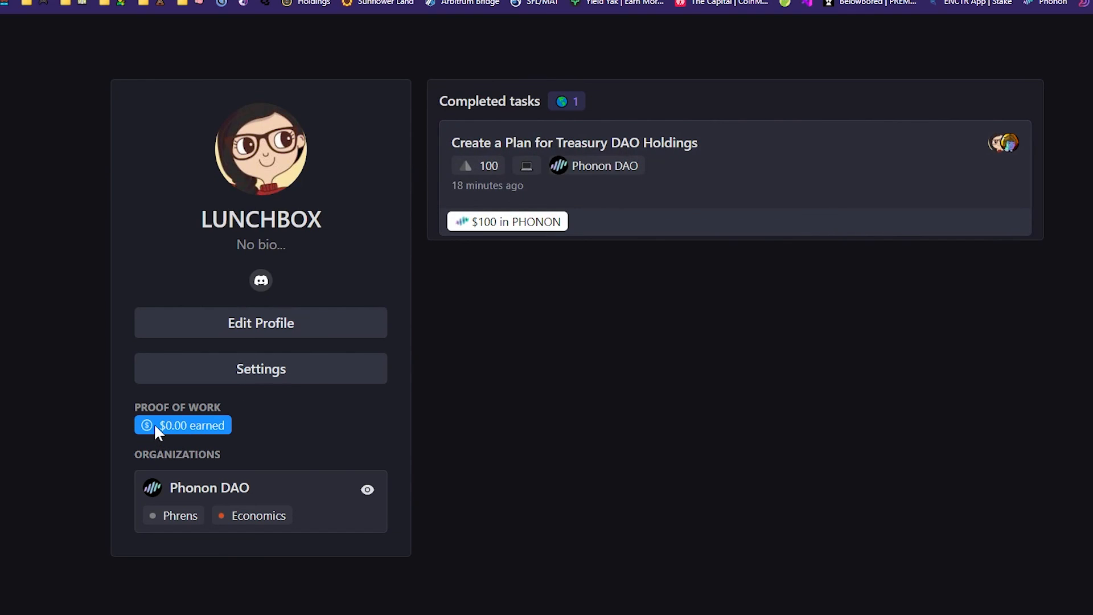
left_click_drag(160, 426, 198, 422)
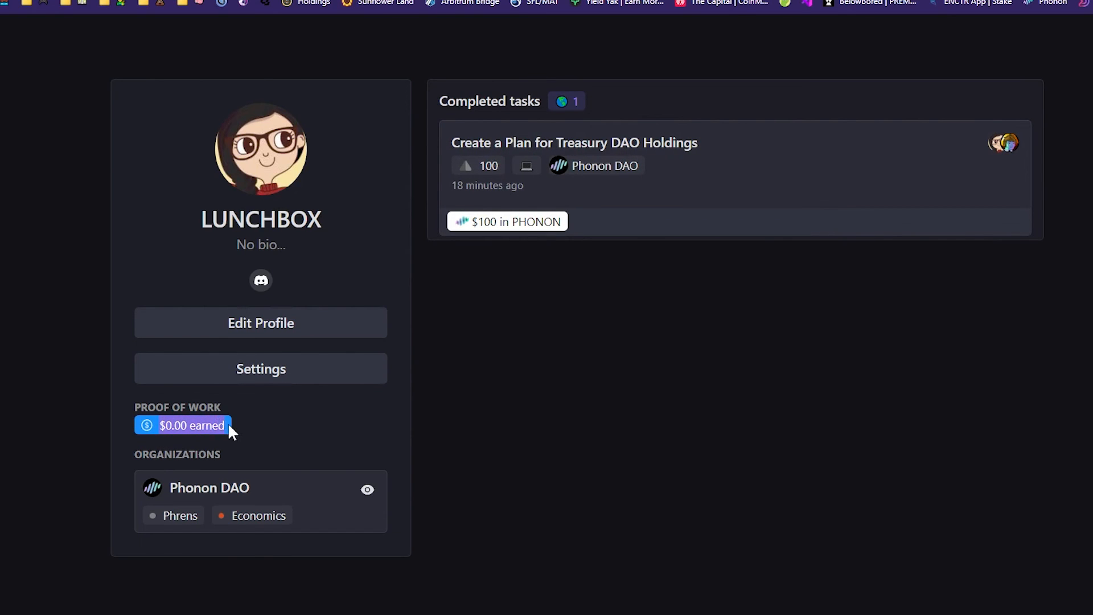
left_click(252, 424)
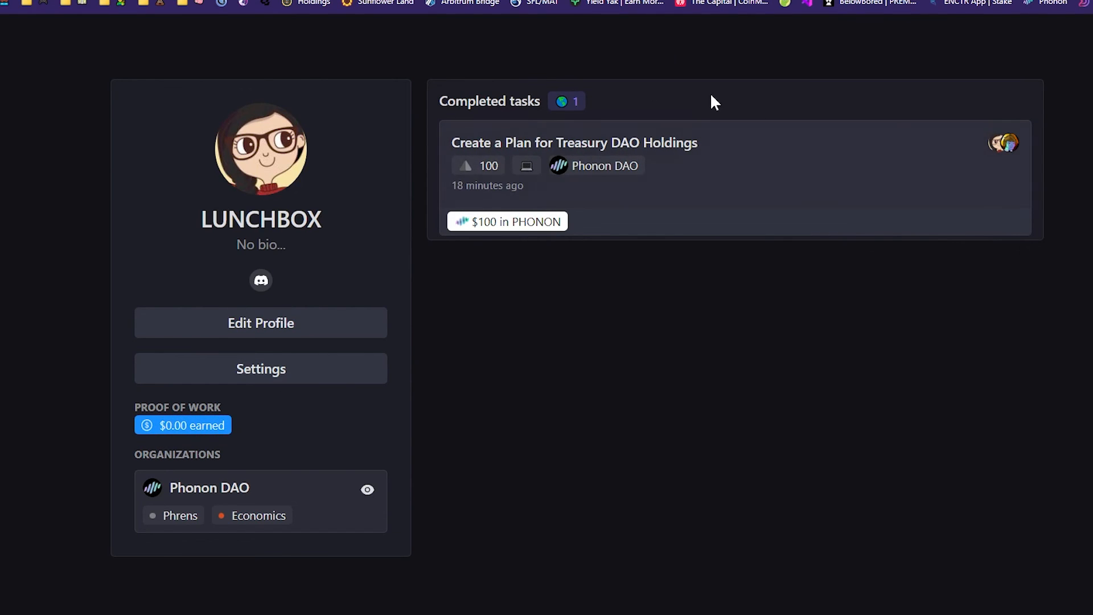
mouse_move(562, 216)
left_click_drag(158, 424, 184, 423)
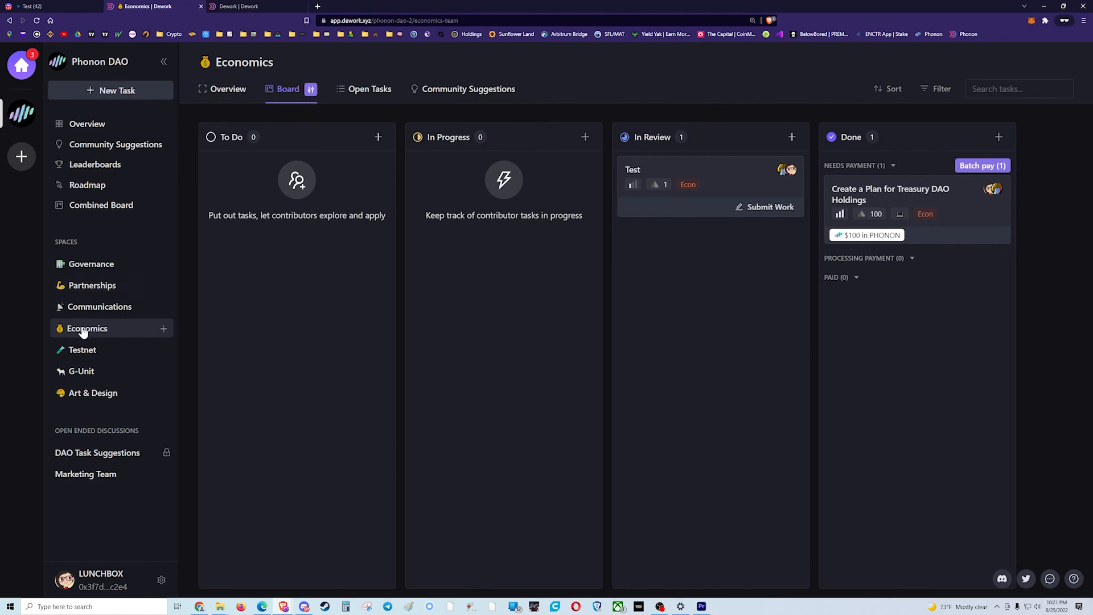
Step: Create a public space named "Economics #2" inside the Economics space and compare the boards of both spaces
left_click(164, 330)
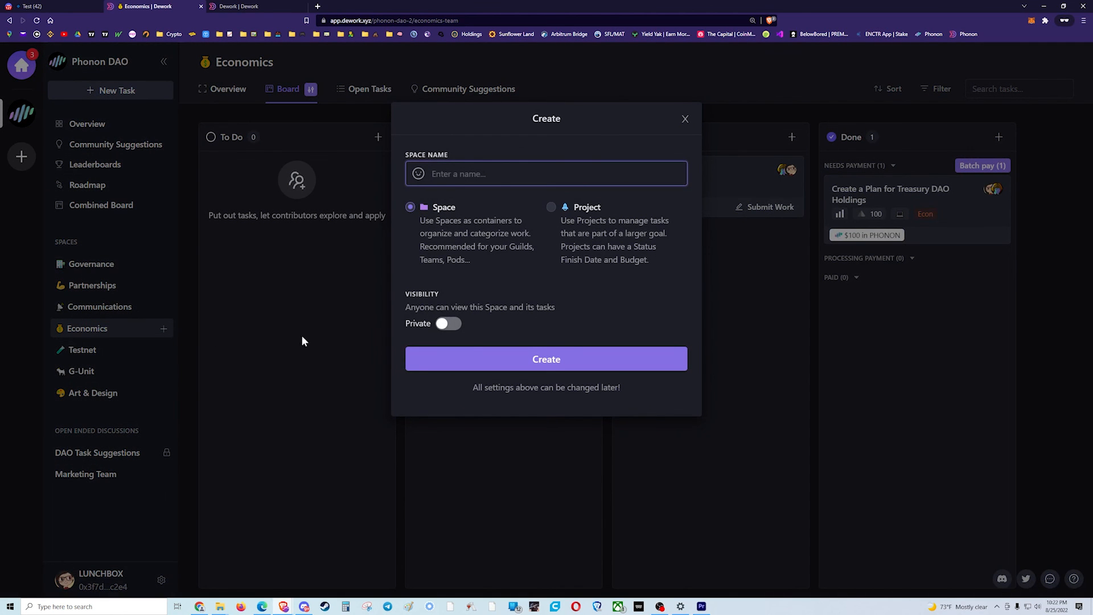
left_click(472, 171)
type("Economics #2")
left_click(552, 361)
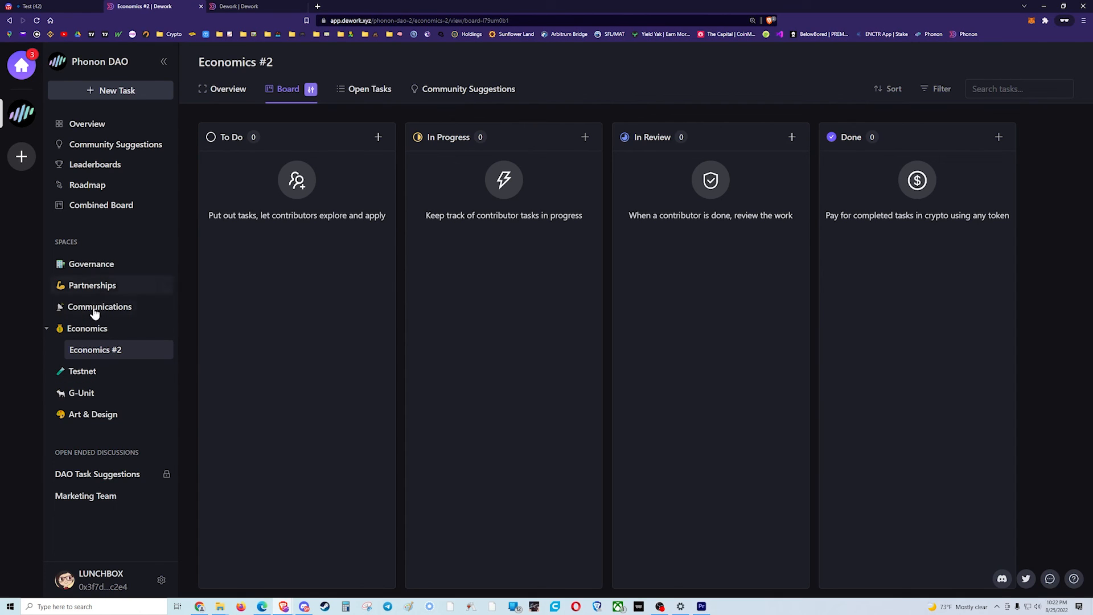
left_click(88, 332)
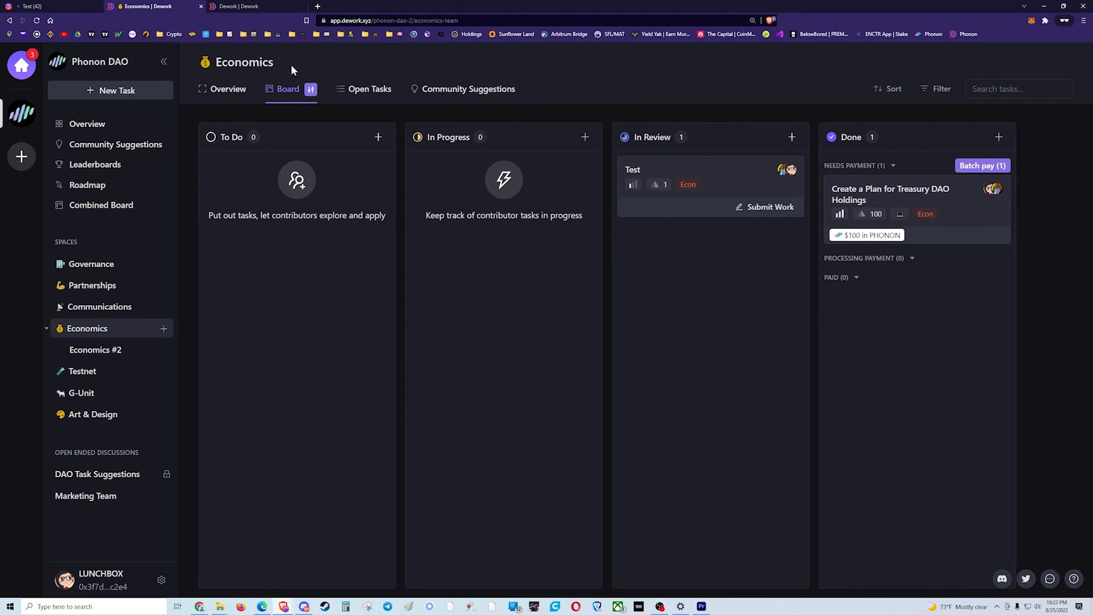
left_click(135, 352)
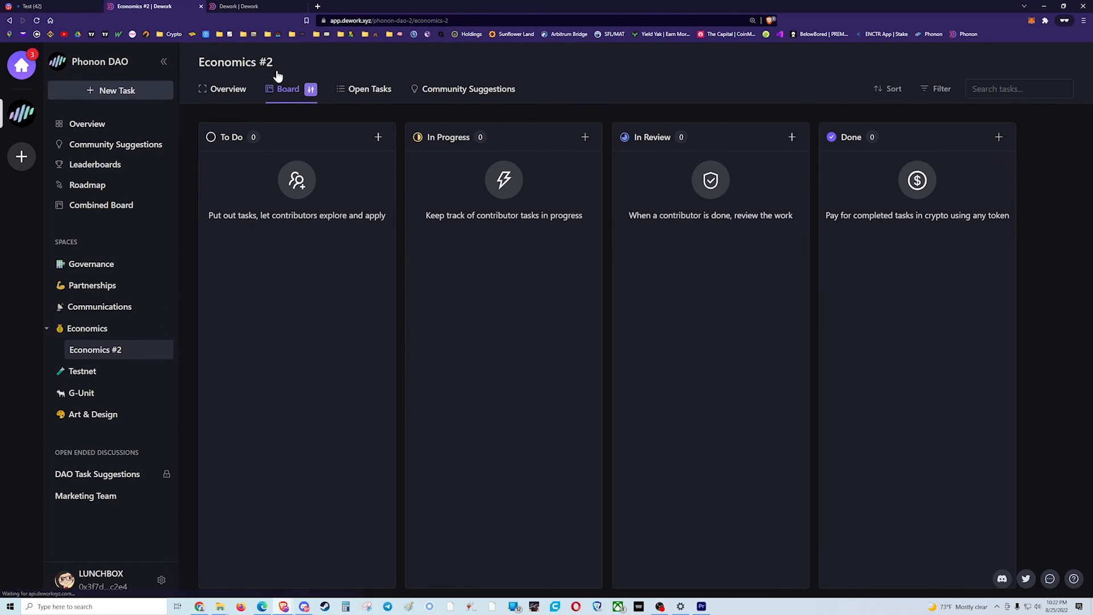